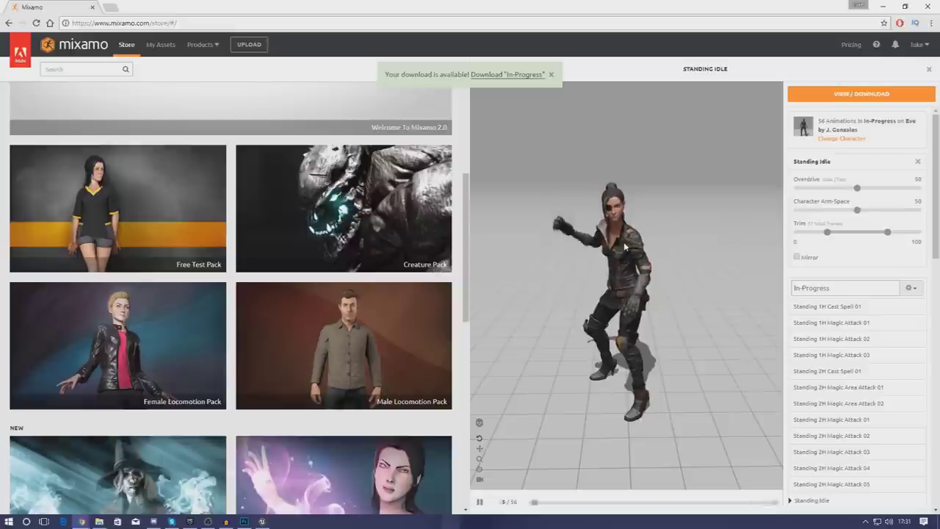
Browse the character packs and preview the Standing 2H Magic Attack 03, 02 and 01 animations on the Eve character.
scroll(231, 297, down, 3)
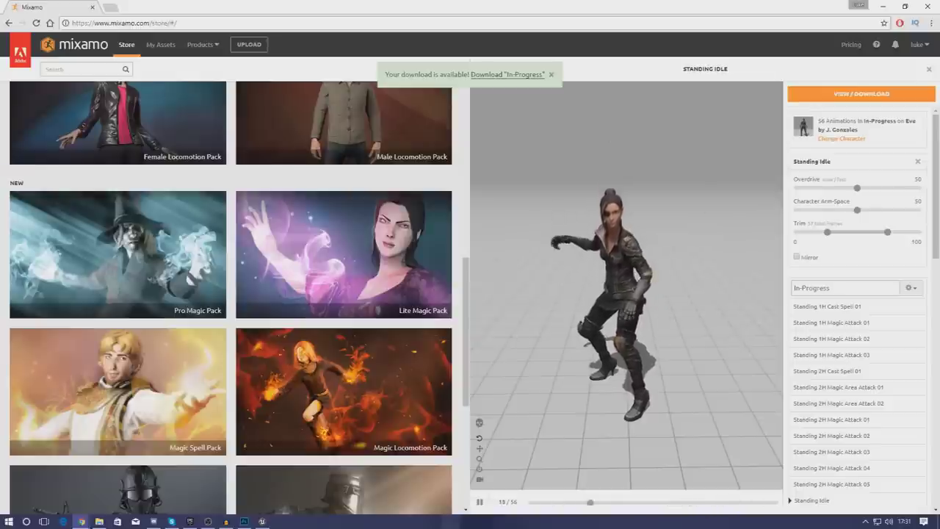
scroll(830, 397, down, 3)
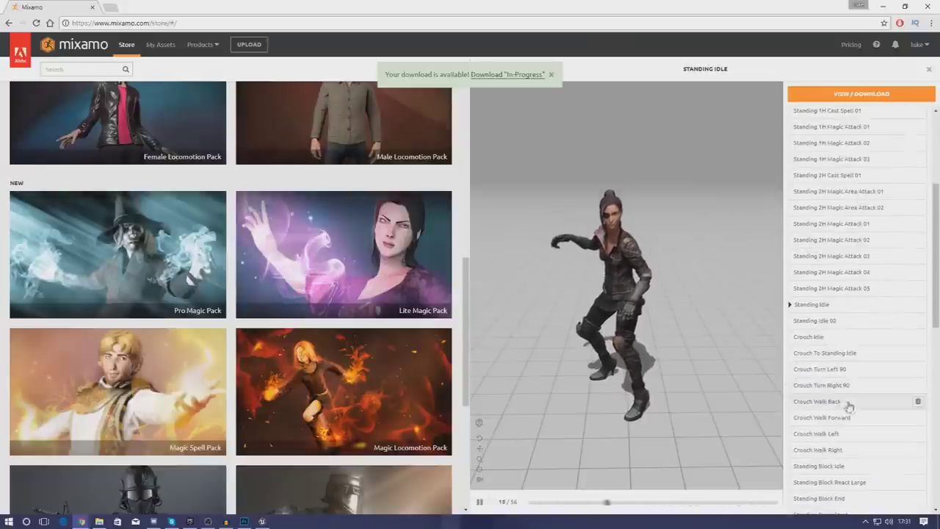
scroll(826, 345, down, 2)
scroll(840, 331, up, 2)
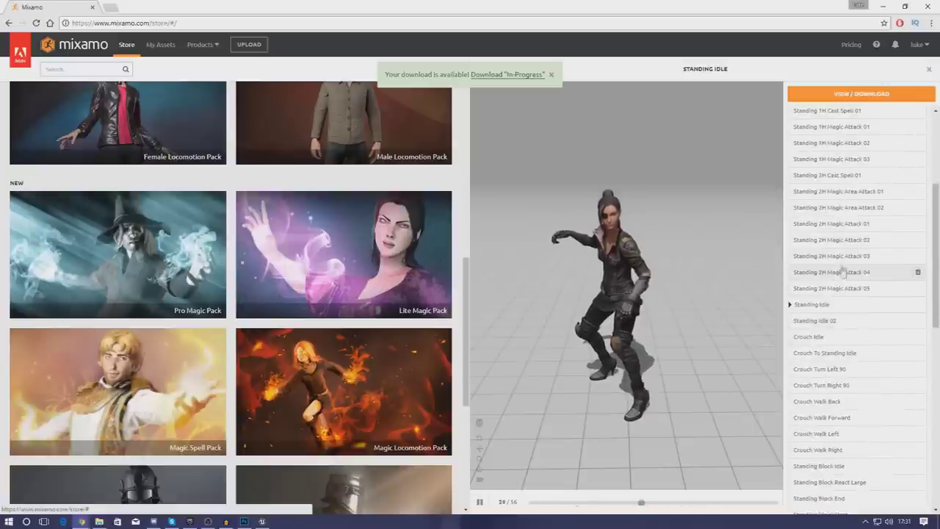
click(840, 256)
click(845, 240)
click(848, 223)
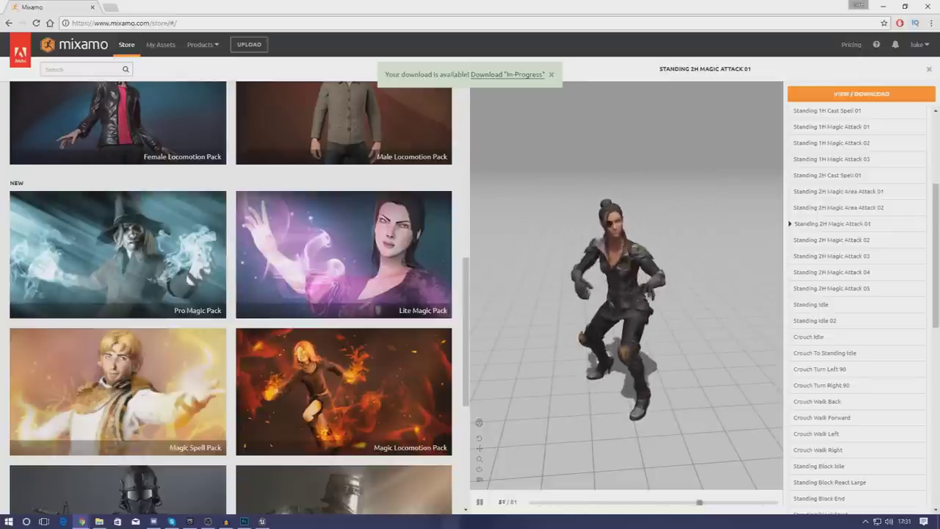
View the virtushub.co.uk home page in a separate browser tab and close that tab.
click(110, 7)
text(virtushub.com)
key(Return)
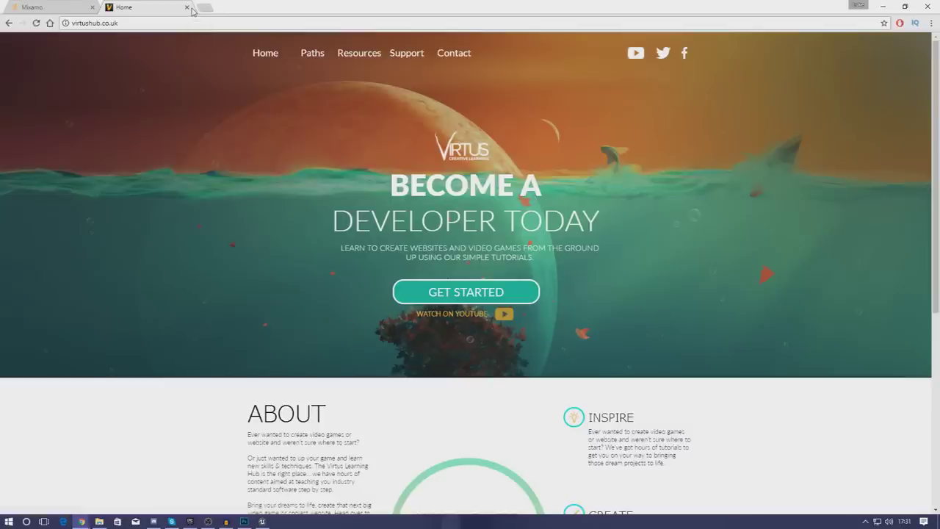
click(187, 8)
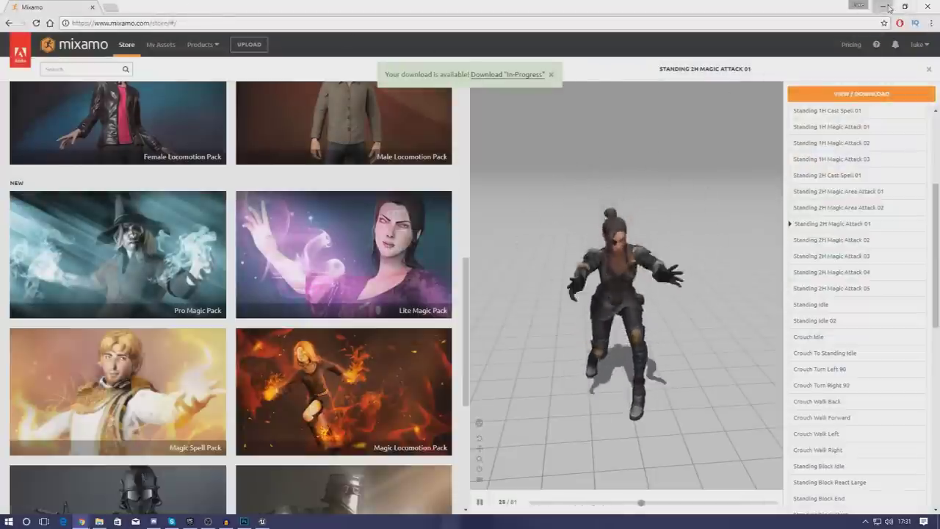
Switch to File Explorer, open the Mesh folder inside RPGAssets and try to add the Eve character file to the Unreal project's Blueprints folder.
click(885, 7)
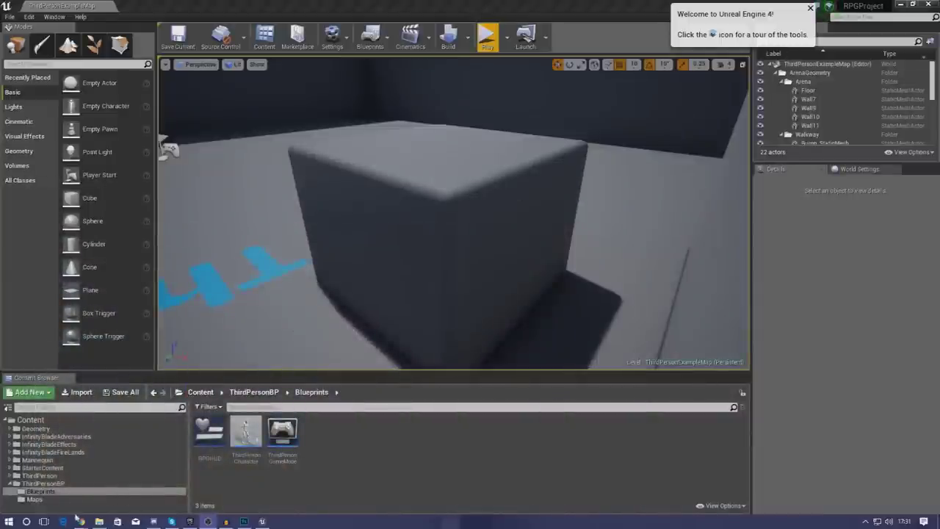
click(100, 521)
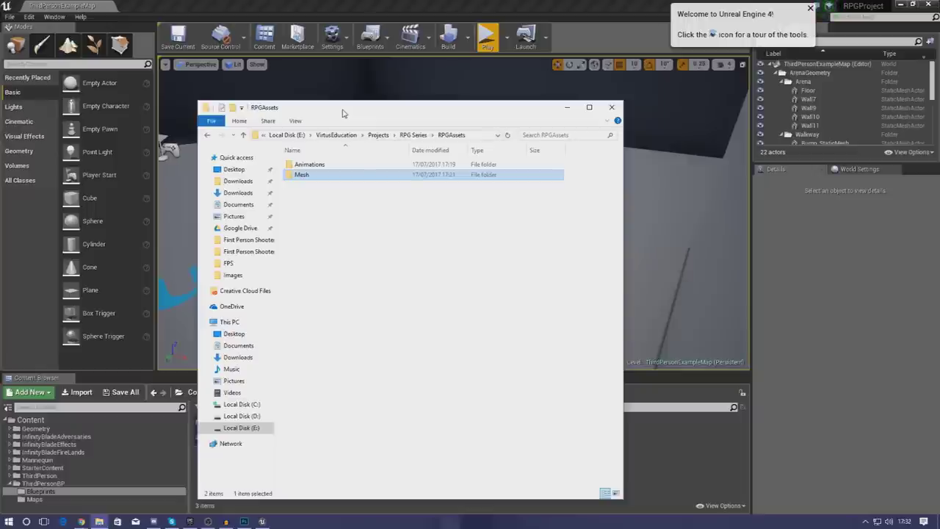
click(302, 166)
drag(302, 112, 591, 82)
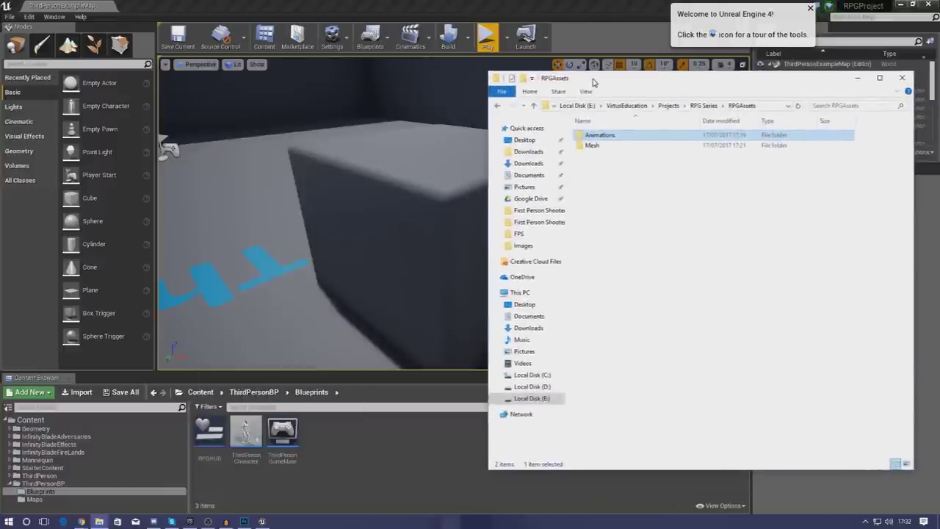
click(586, 146)
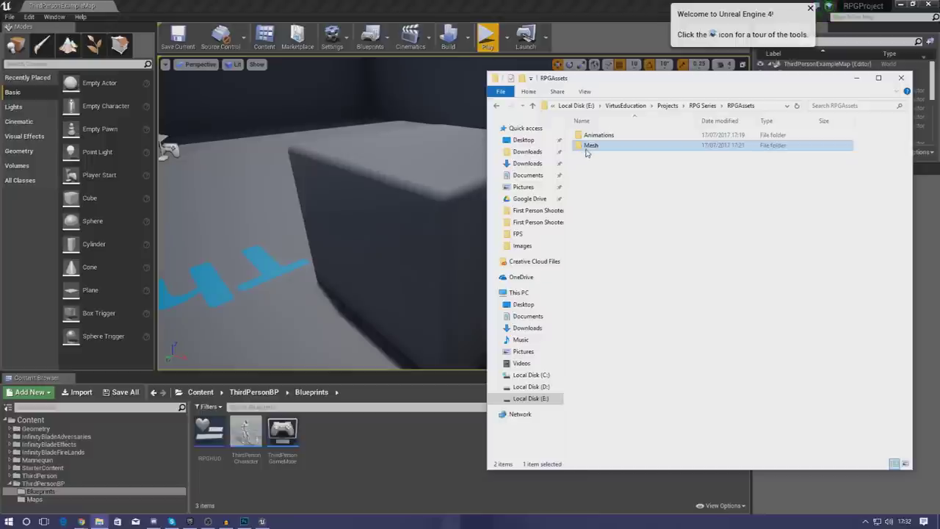
double_click(625, 150)
click(609, 146)
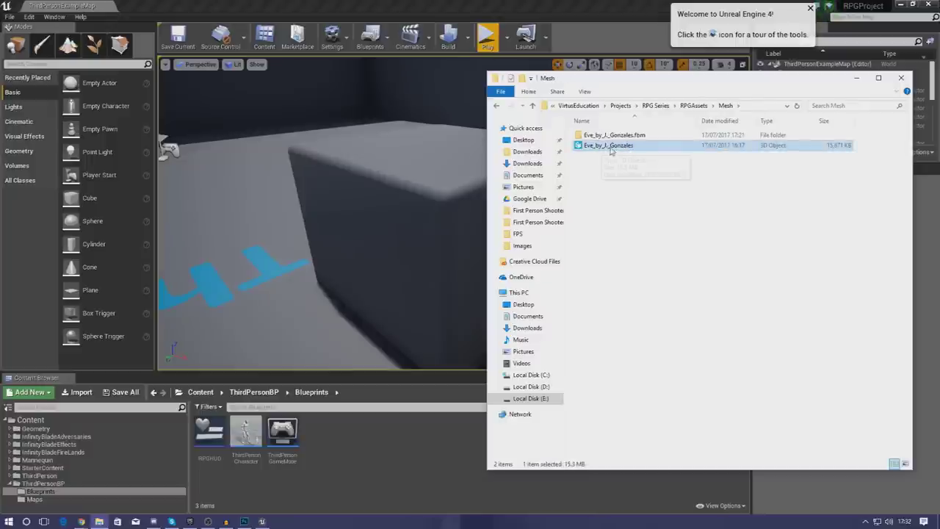
drag(611, 151, 305, 439)
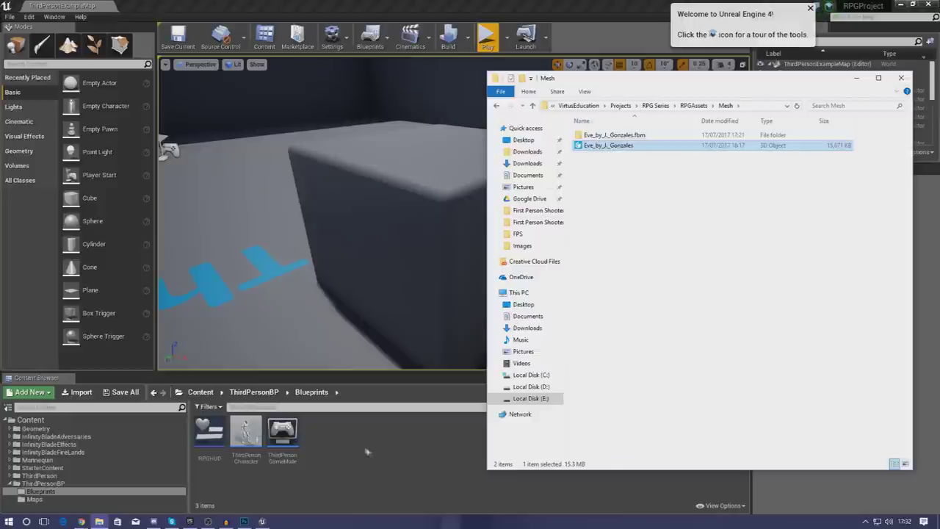
drag(650, 149, 279, 470)
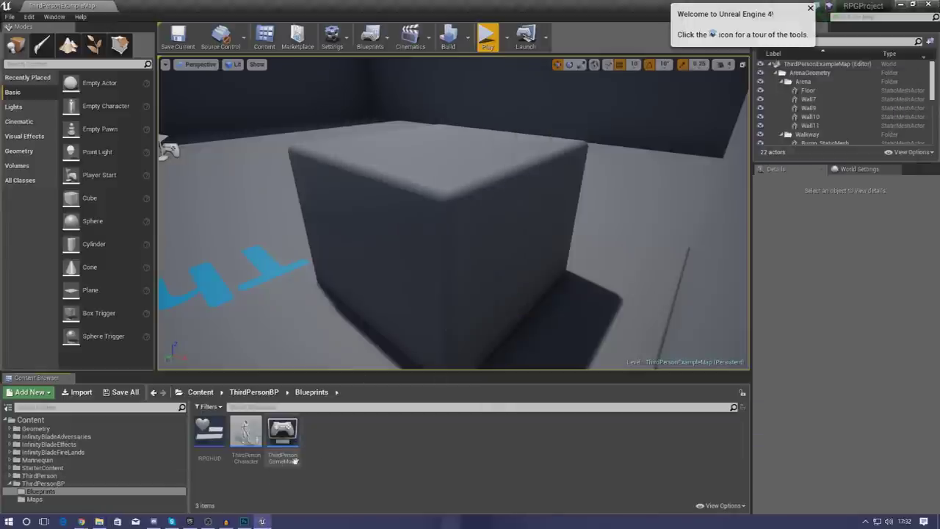
Create a folder named Character inside the ThirdPersonBP Blueprints folder and open it.
right_click(436, 424)
click(470, 152)
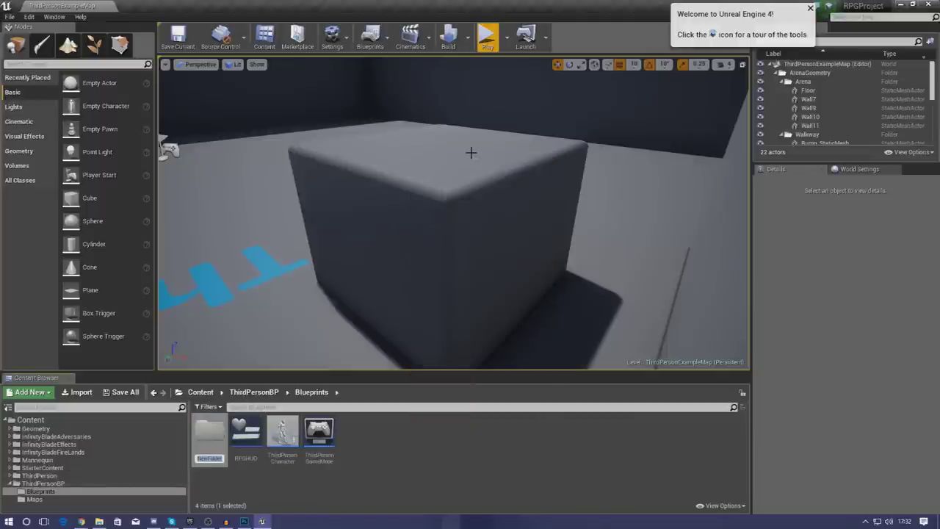
text(Character)
key(Return)
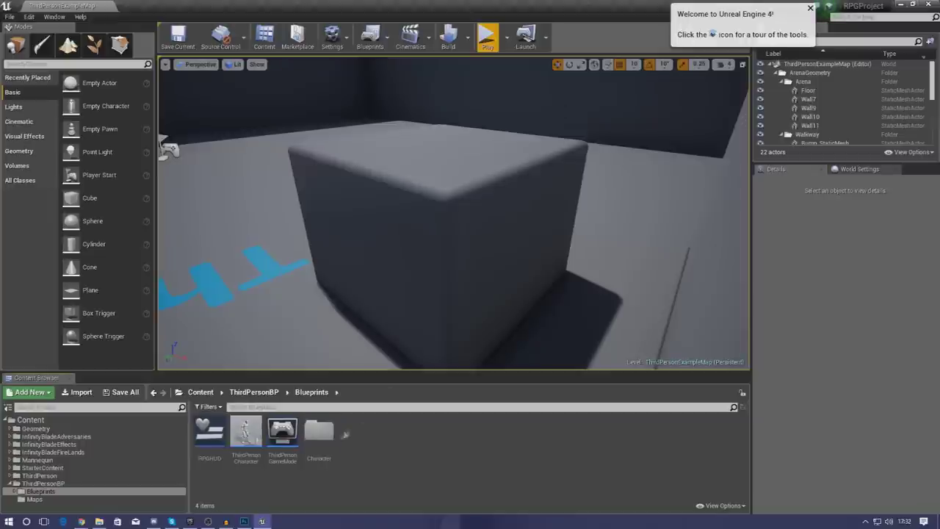
double_click(324, 441)
Import the Eve file into the Character folder as a skeletal mesh with skeleton None, materials and textures included, and close the message log.
key(alt+Tab)
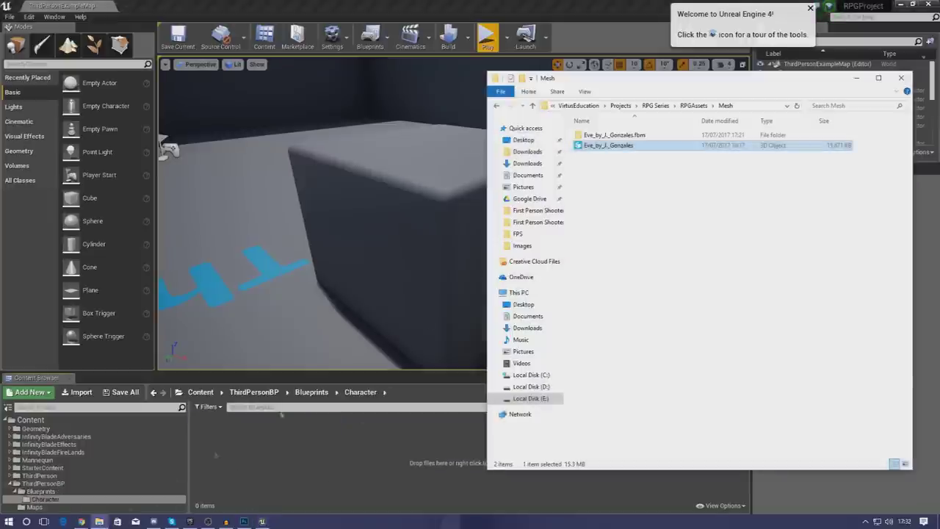
drag(599, 146, 293, 471)
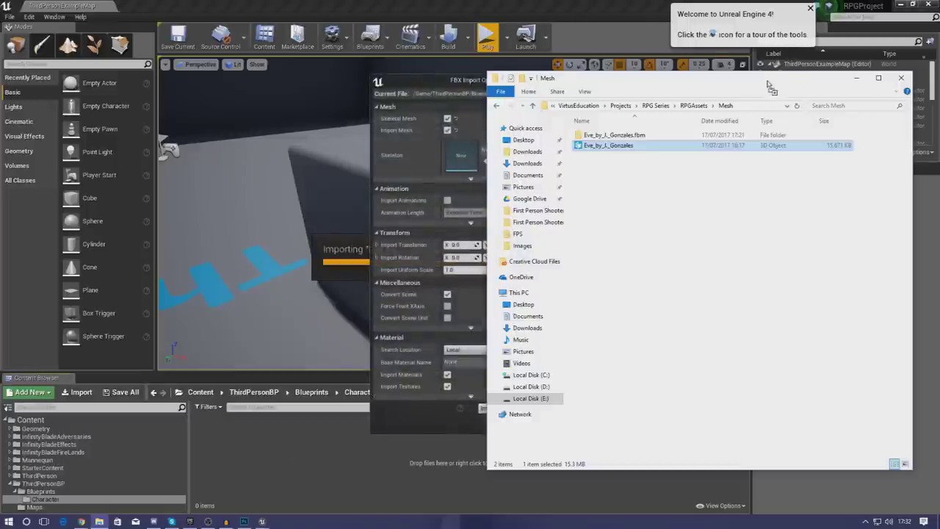
click(401, 166)
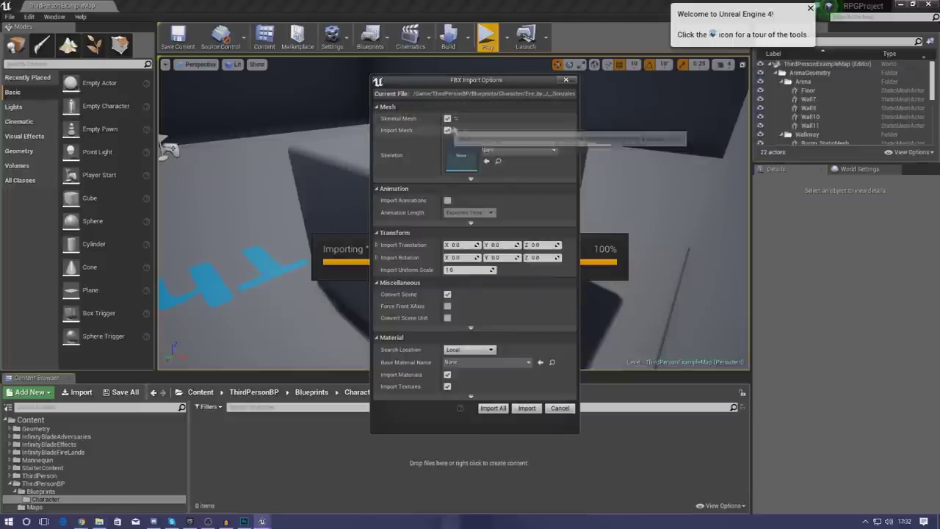
click(490, 150)
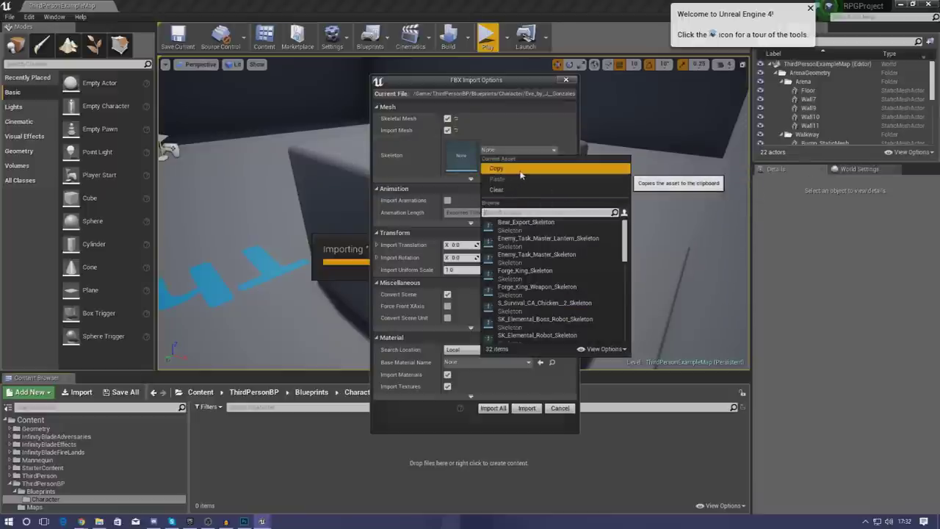
click(518, 153)
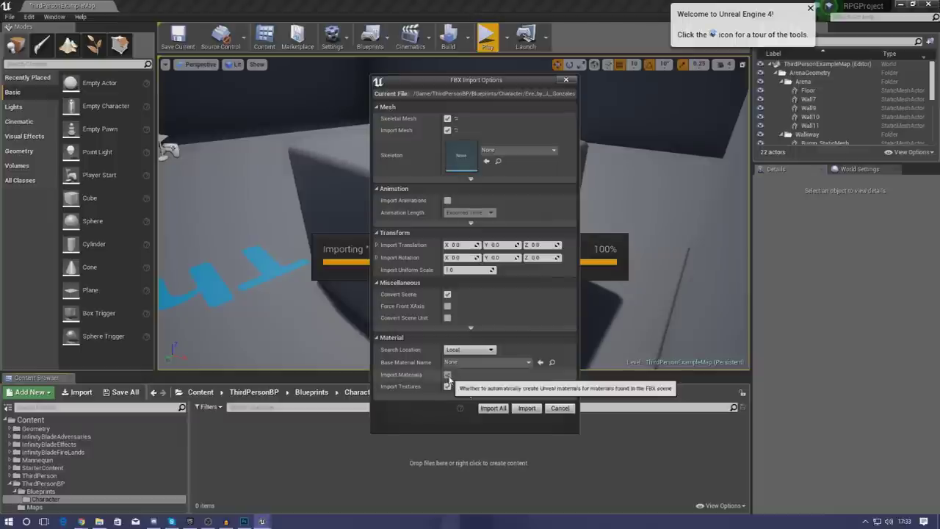
click(527, 409)
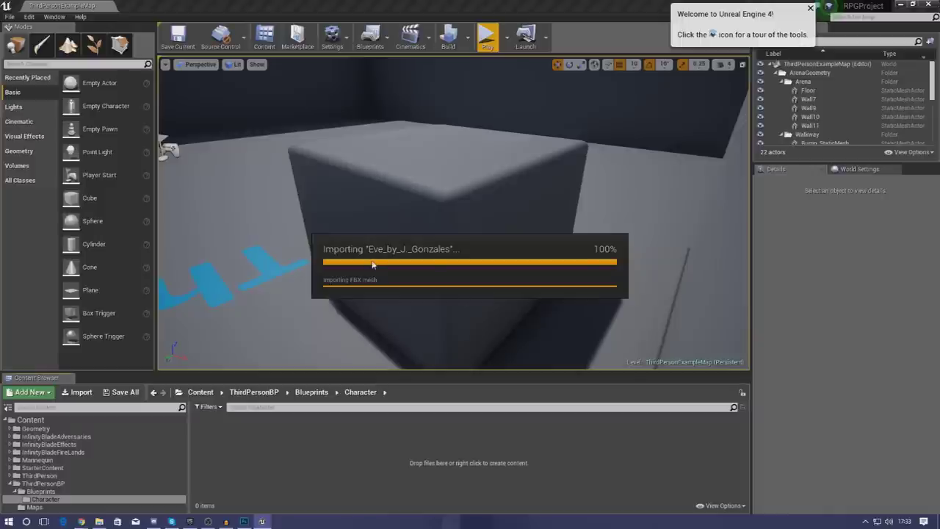
click(99, 521)
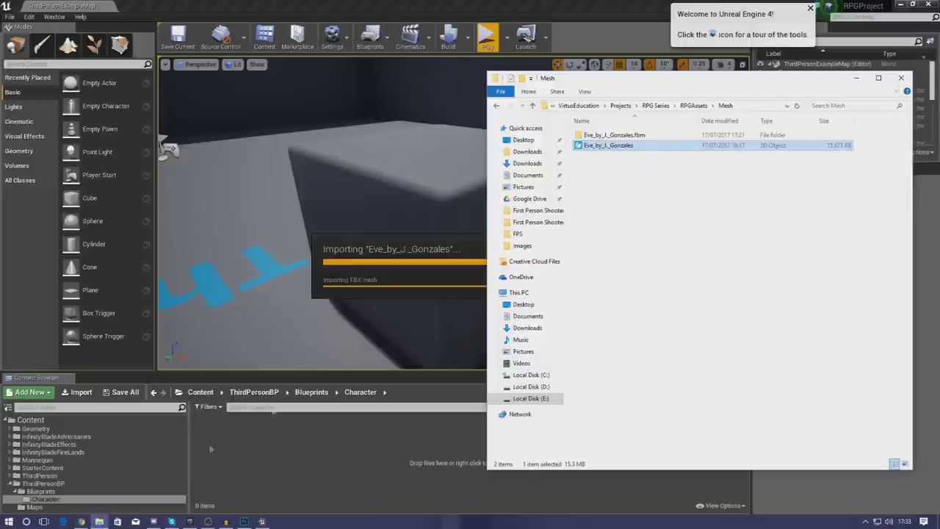
click(393, 278)
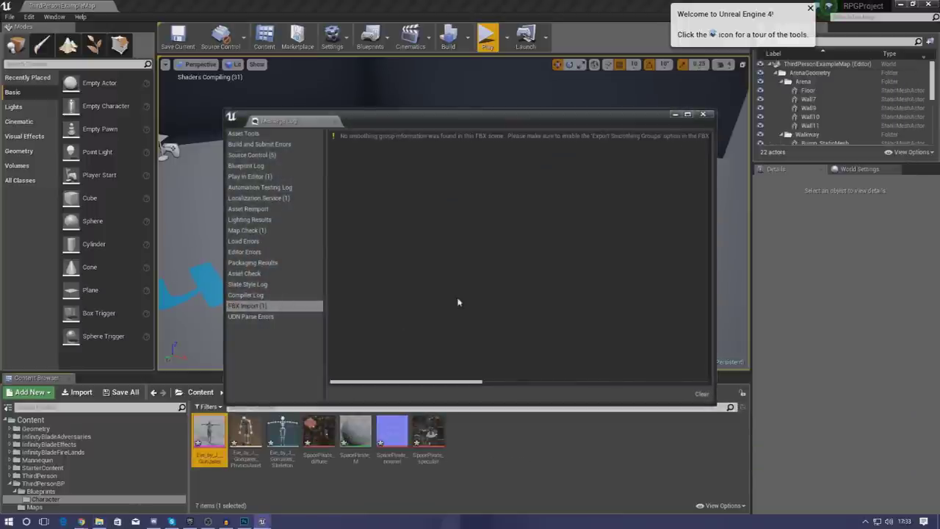
click(704, 116)
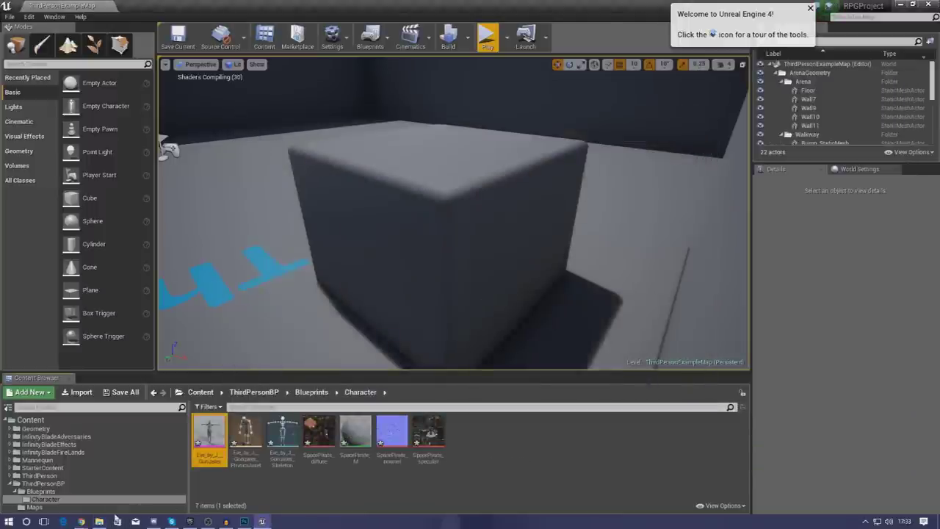
Open the Animations folder of RPGAssets in File Explorer and move its window aside to uncover the Unreal Editor.
click(101, 521)
click(707, 105)
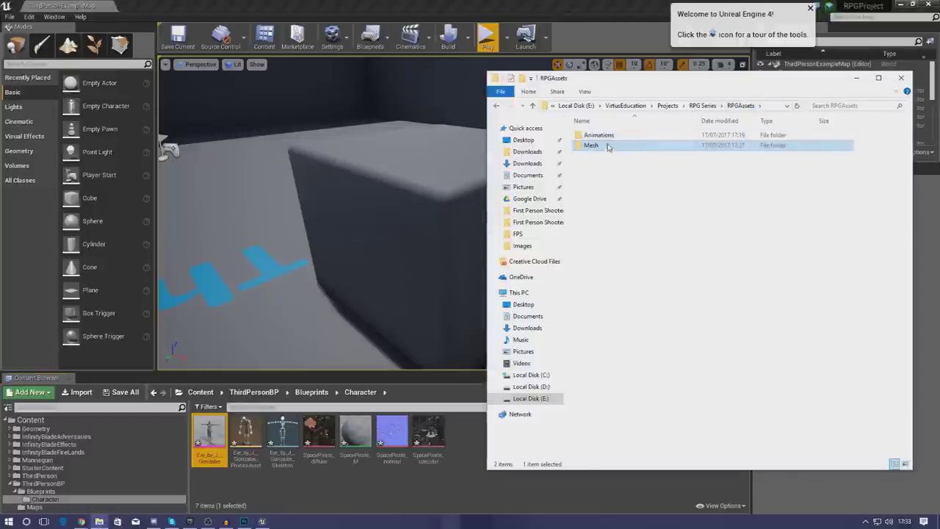
double_click(601, 136)
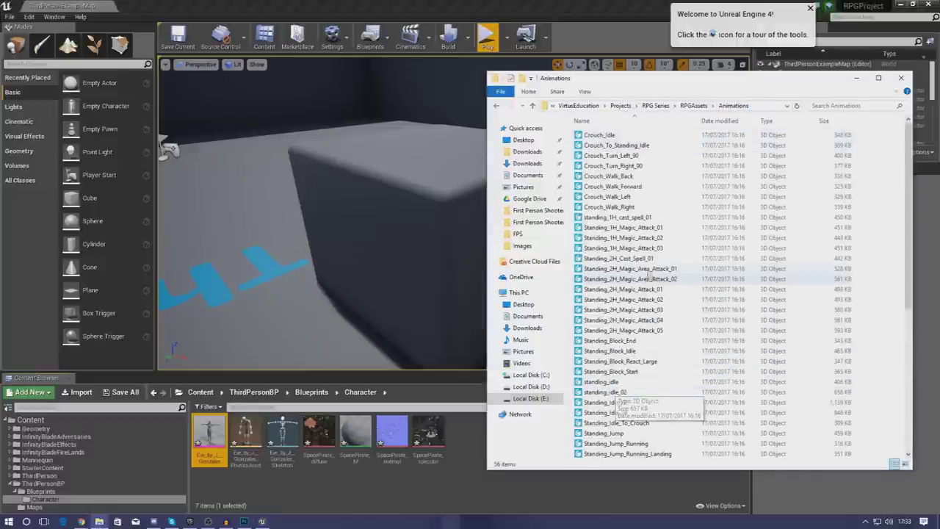
drag(664, 73, 939, 70)
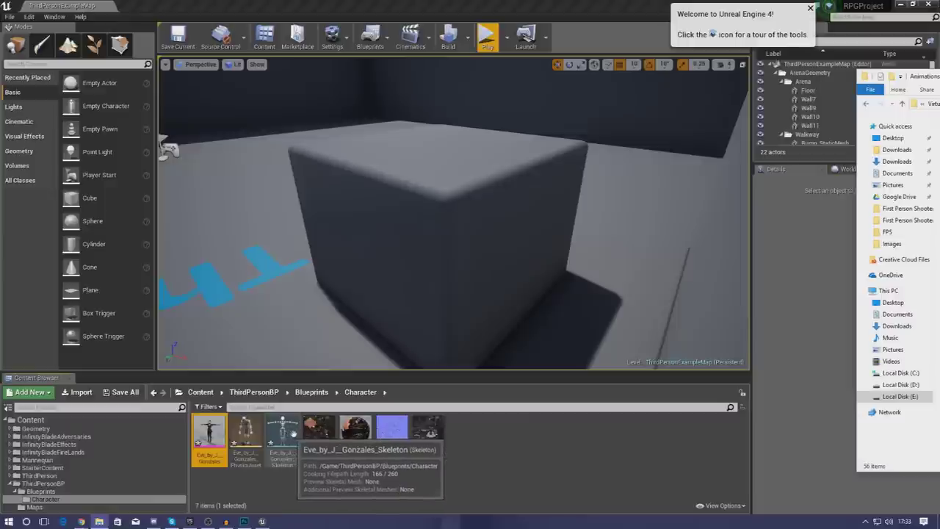
Inspect the imported Eve skeletal mesh in a maximized mesh editor and close the editor.
double_click(208, 436)
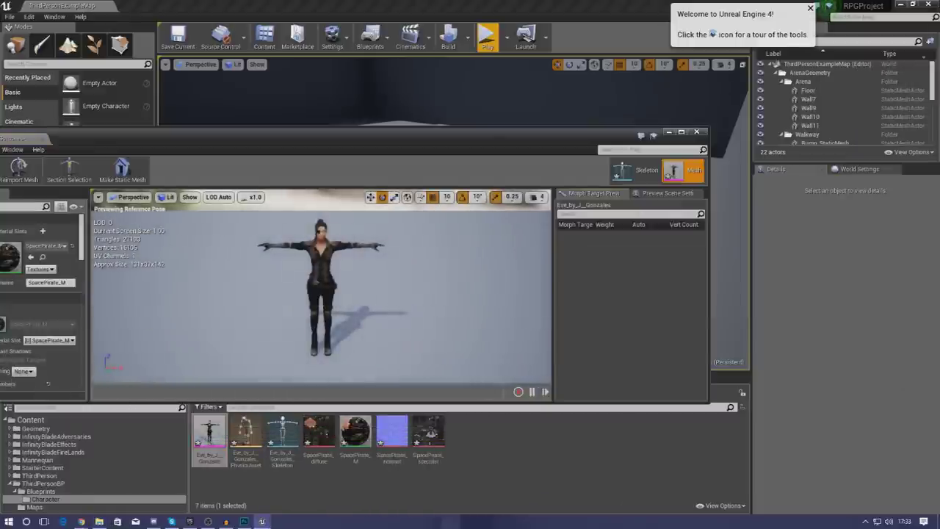
double_click(361, 142)
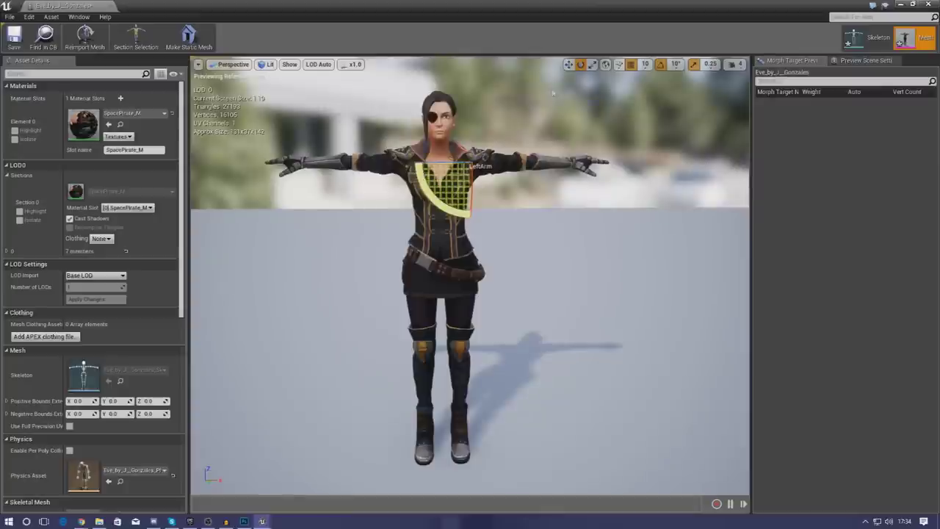
drag(445, 199, 528, 165)
drag(588, 331, 617, 199)
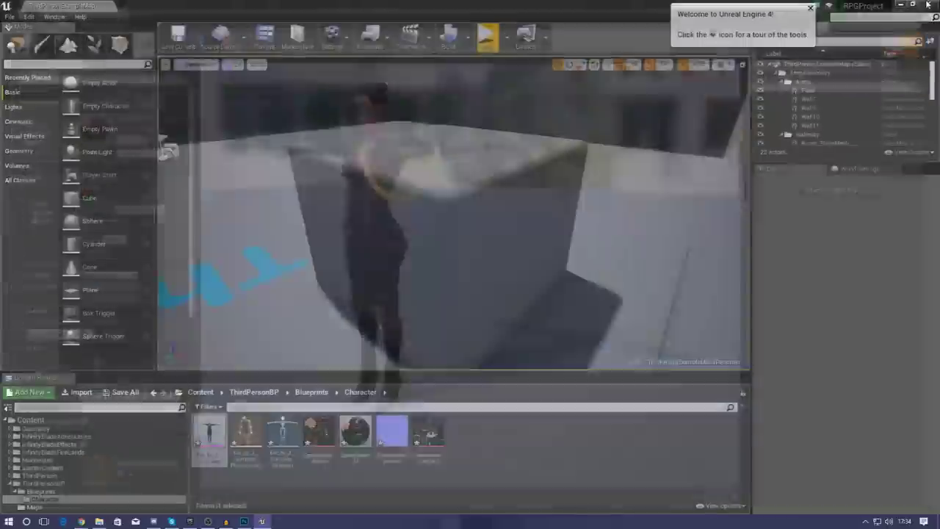
click(929, 4)
Create a folder named Animations inside the Character folder, open it and bring the File Explorer window with the animation files forward.
right_click(478, 460)
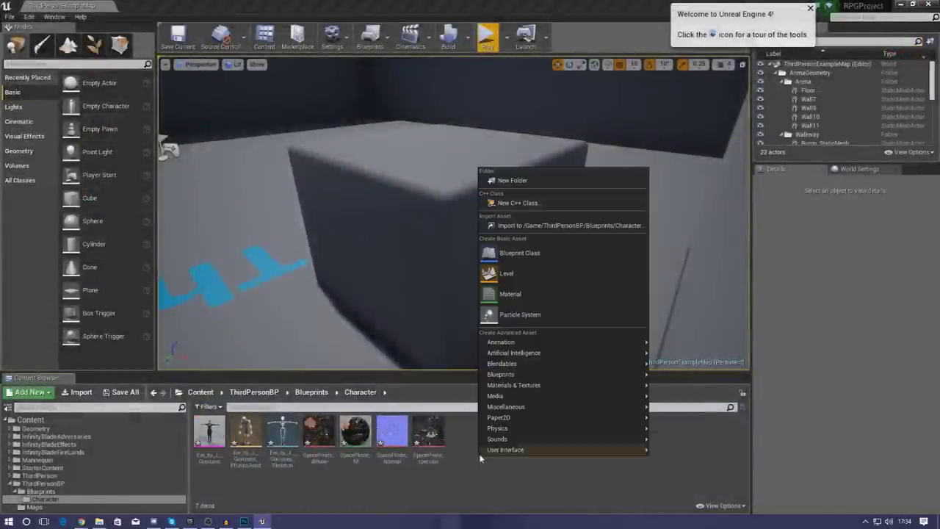
click(514, 180)
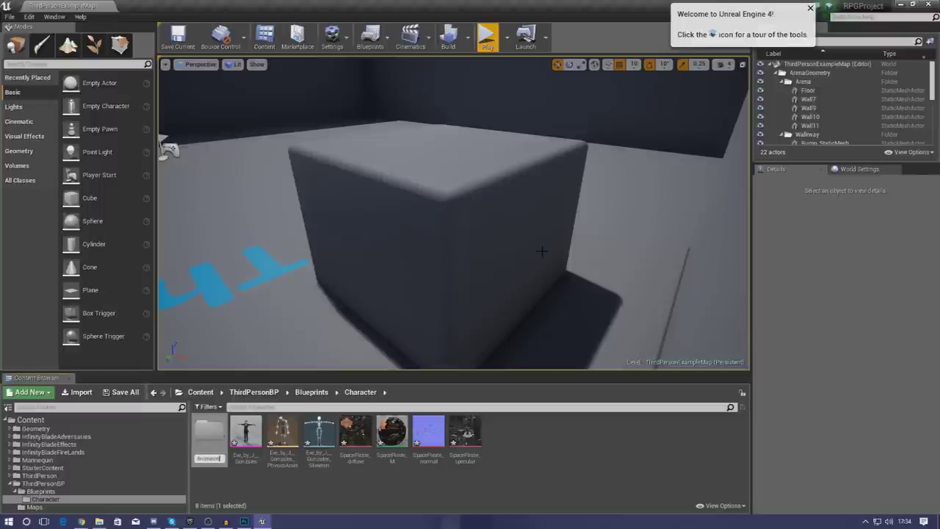
key(Return)
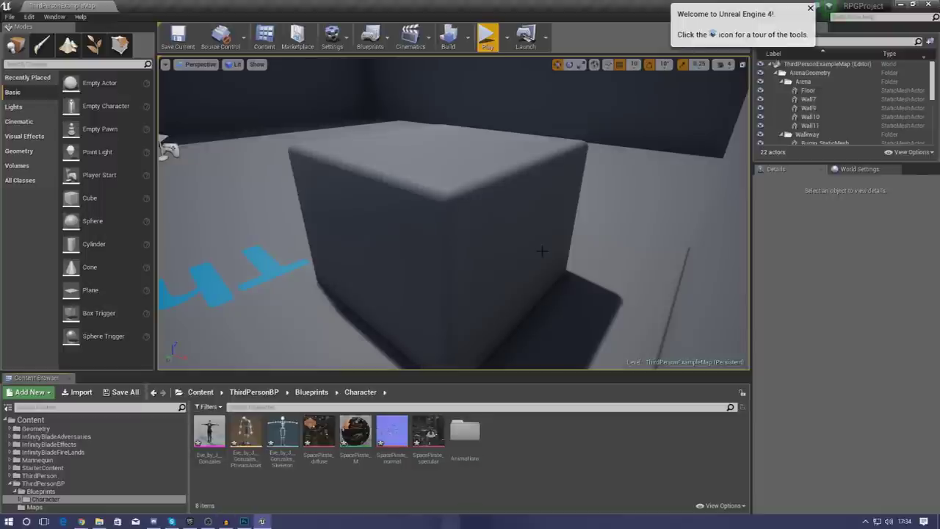
double_click(465, 433)
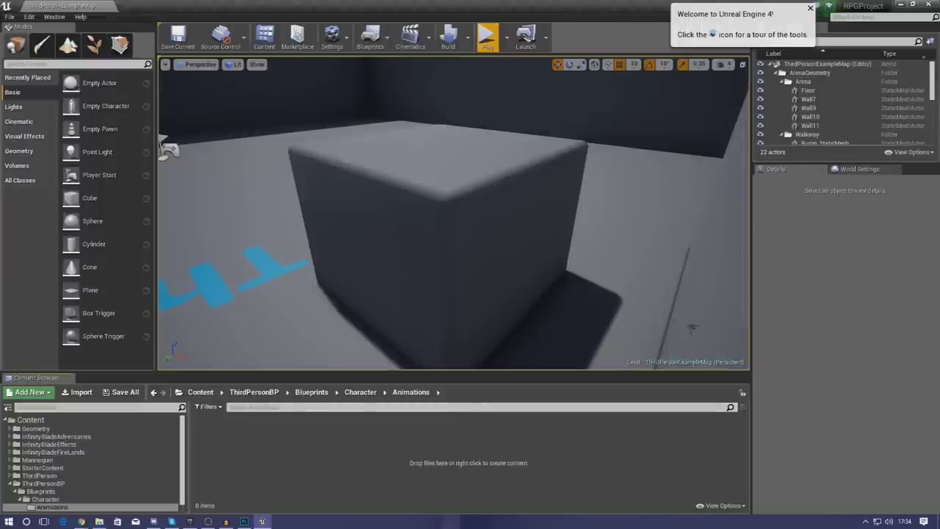
key(alt+Tab)
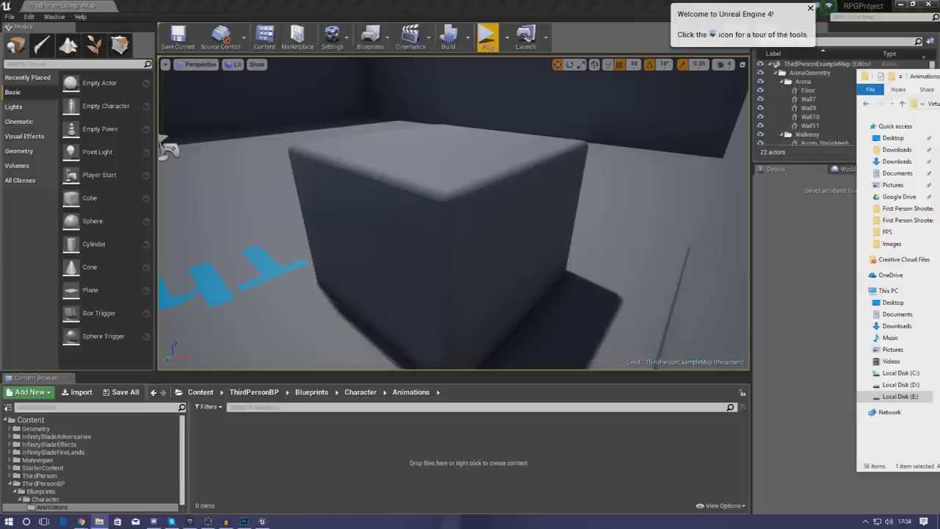
Import all the animation files from the RPGAssets Animations folder into the Animations folder, using the Eve skeleton for every file.
drag(918, 76, 575, 81)
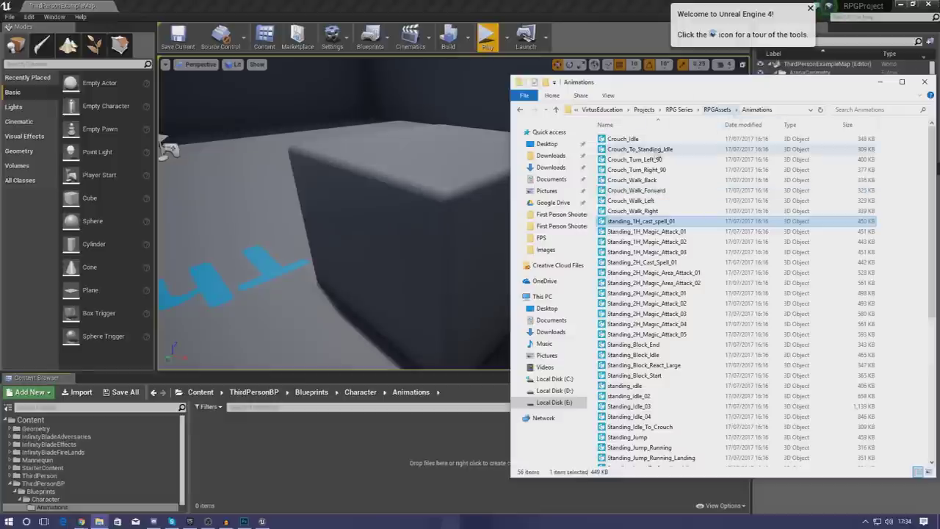
key(ctrl+a)
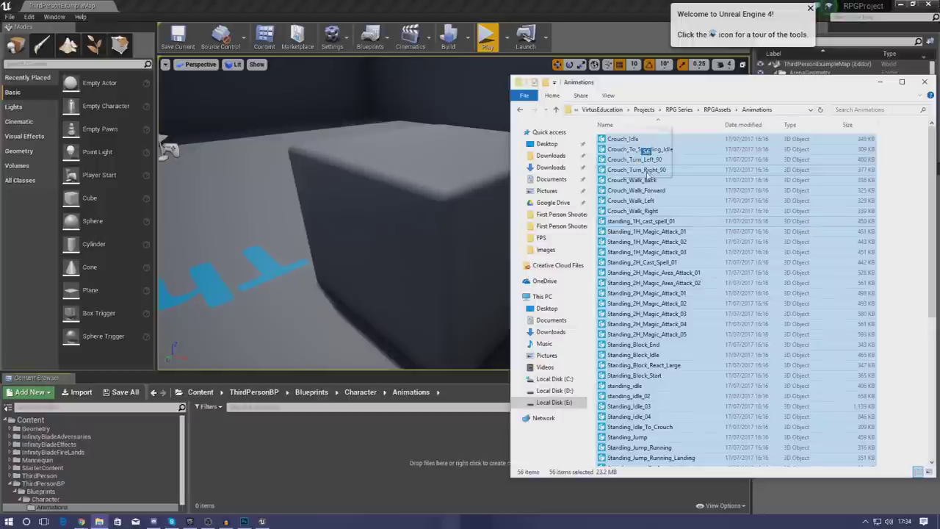
drag(645, 155, 444, 318)
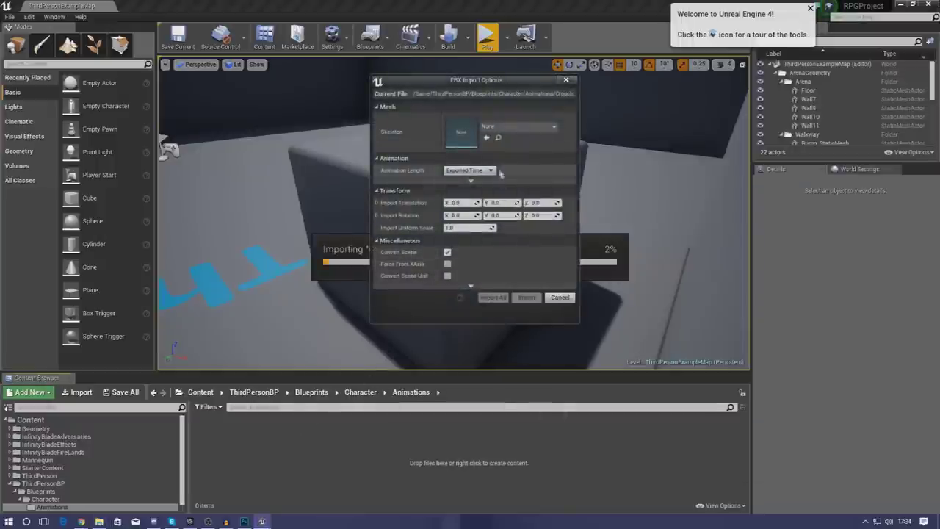
click(518, 127)
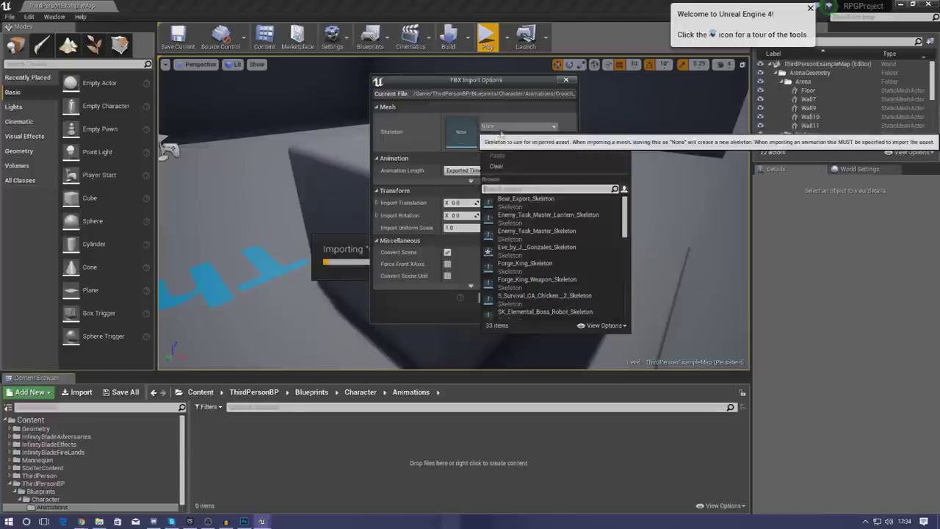
click(507, 254)
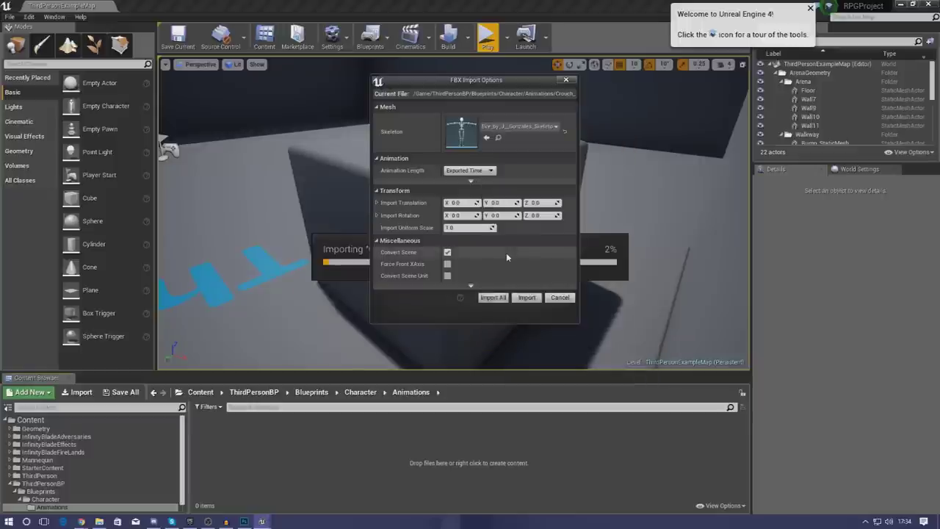
click(493, 298)
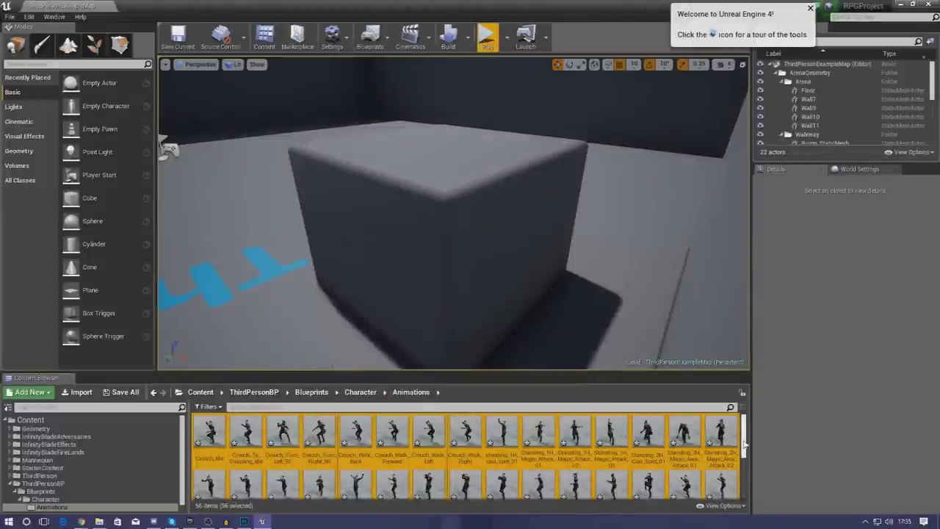
Review the imported animations by previewing Standing_1H_Magic_Attack_01 and Standing_1H_Magic_Attack_02 on the Eve skeletal mesh in the animation editor.
drag(745, 444, 748, 491)
scroll(749, 482, up, 5)
click(539, 430)
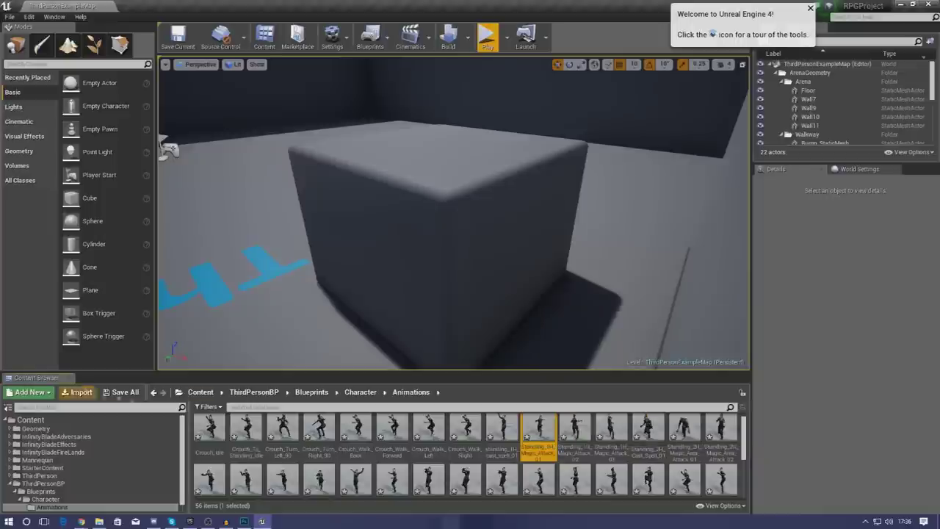
click(46, 499)
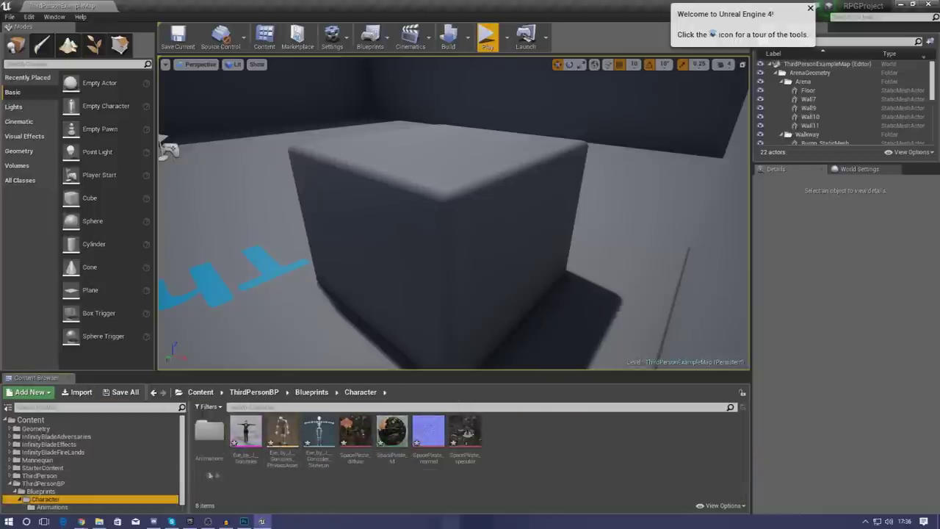
double_click(246, 433)
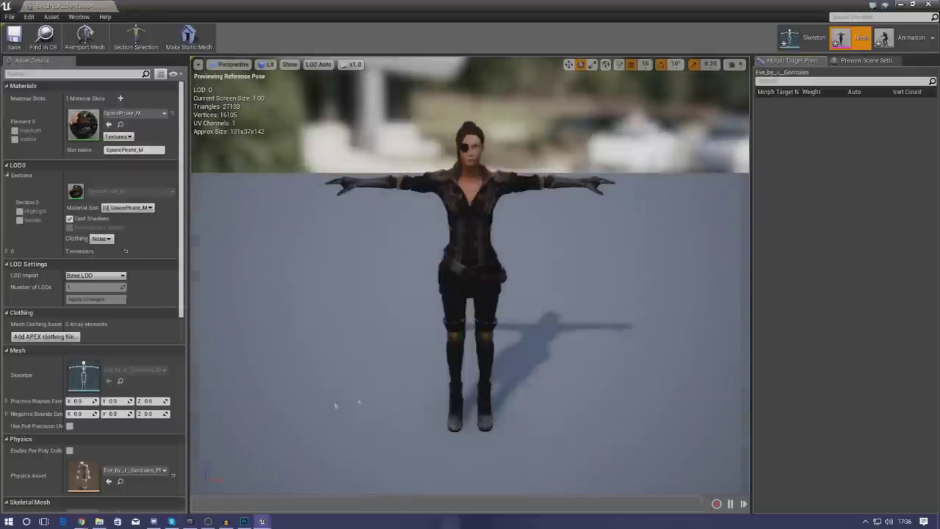
click(907, 46)
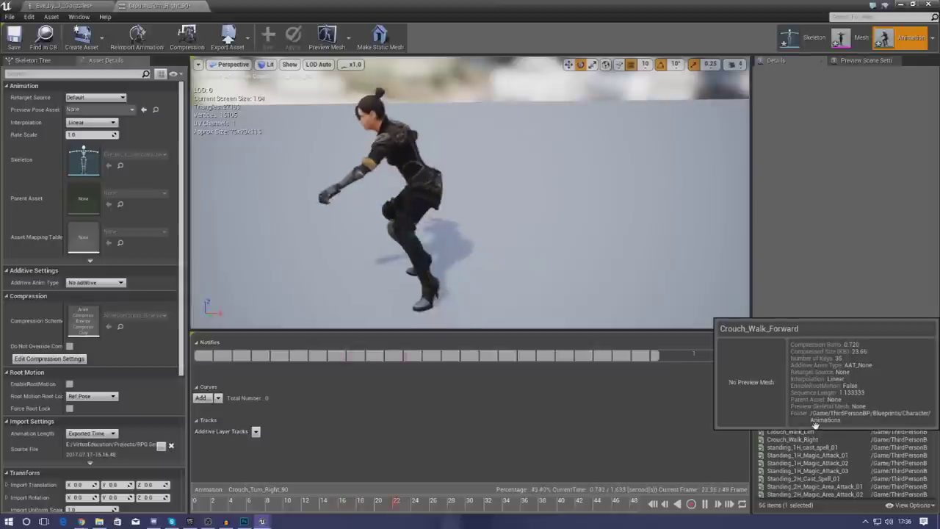
double_click(801, 454)
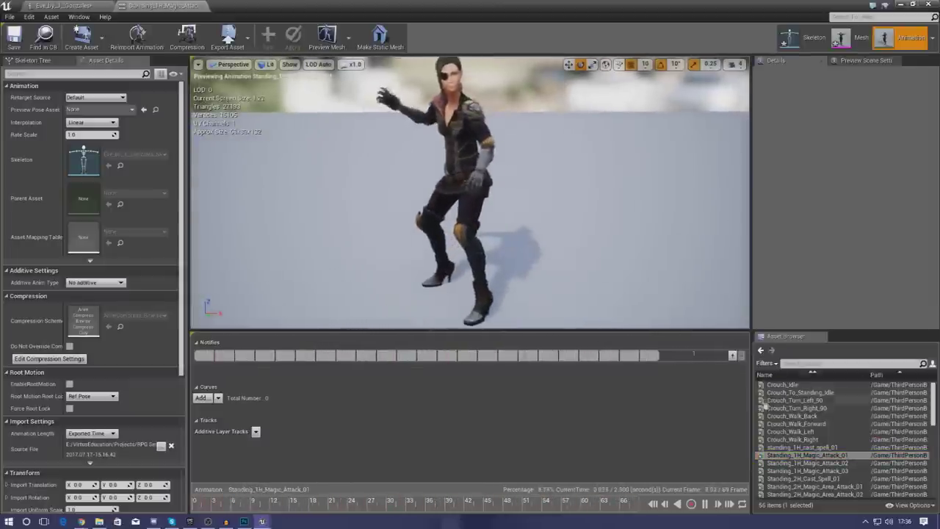
double_click(801, 463)
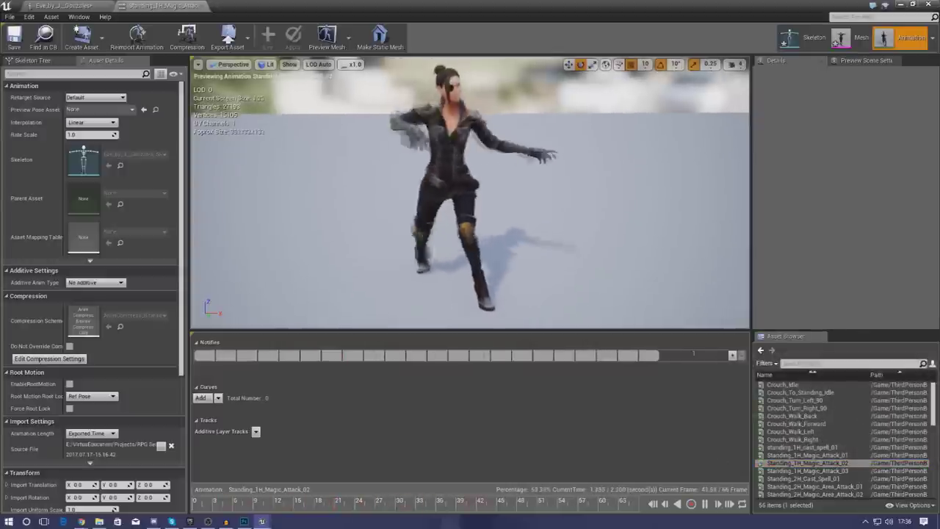
scroll(809, 441, down, 5)
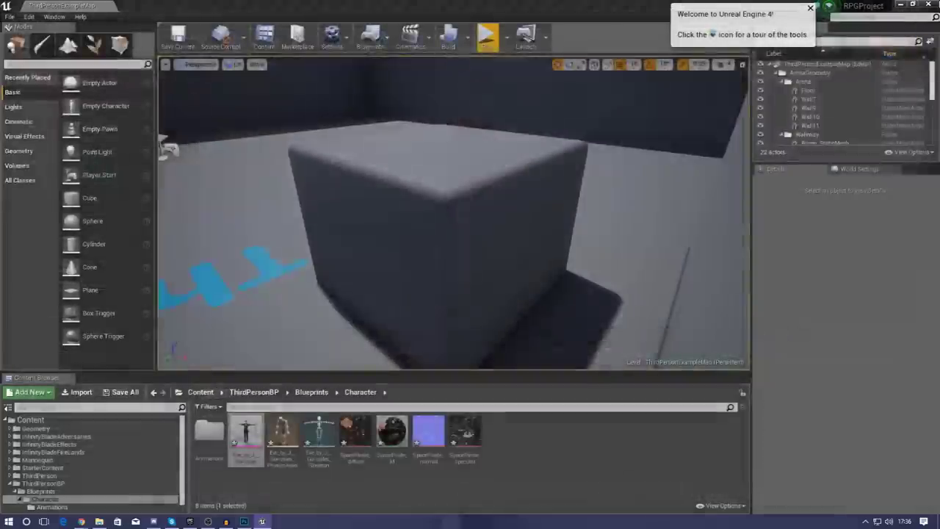
Create an Animation Blueprint named Eve_BP in the Character folder with the Eve skeleton as target, and open it.
right_click(507, 472)
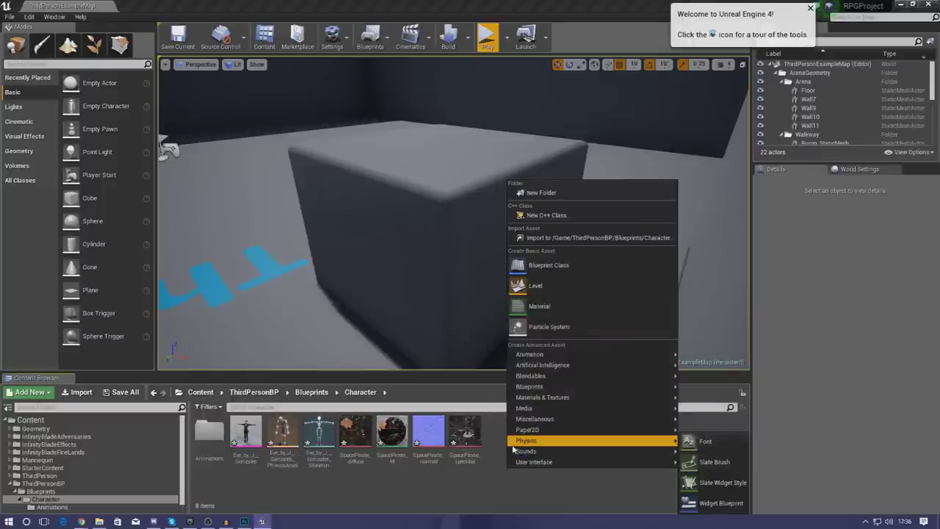
mouse_move(545, 357)
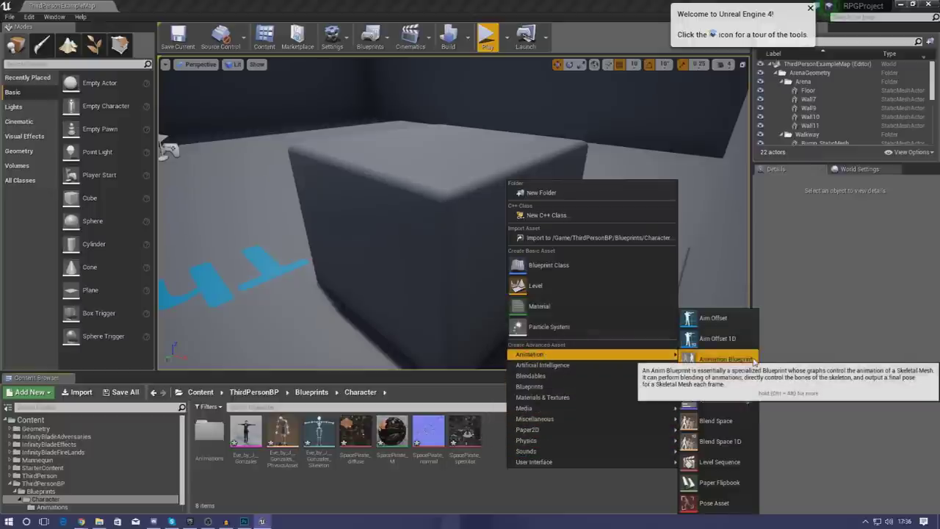
click(726, 360)
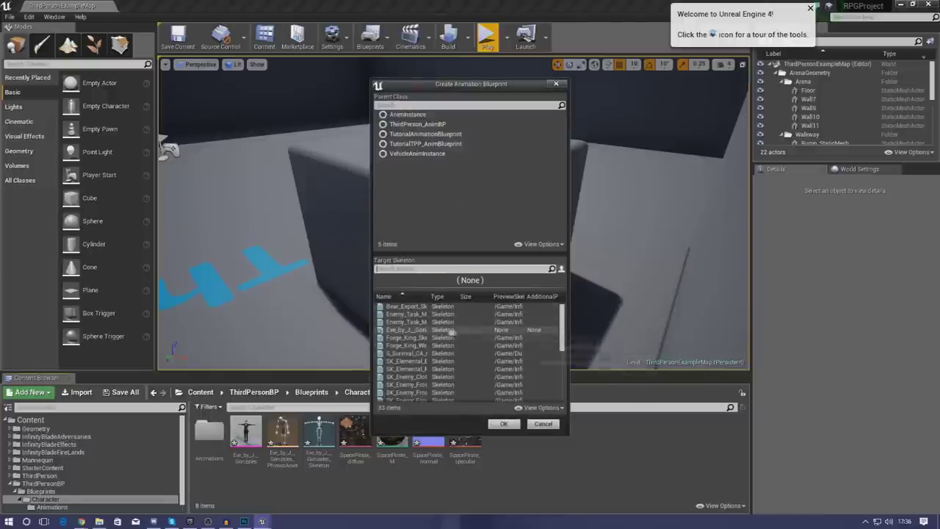
click(408, 331)
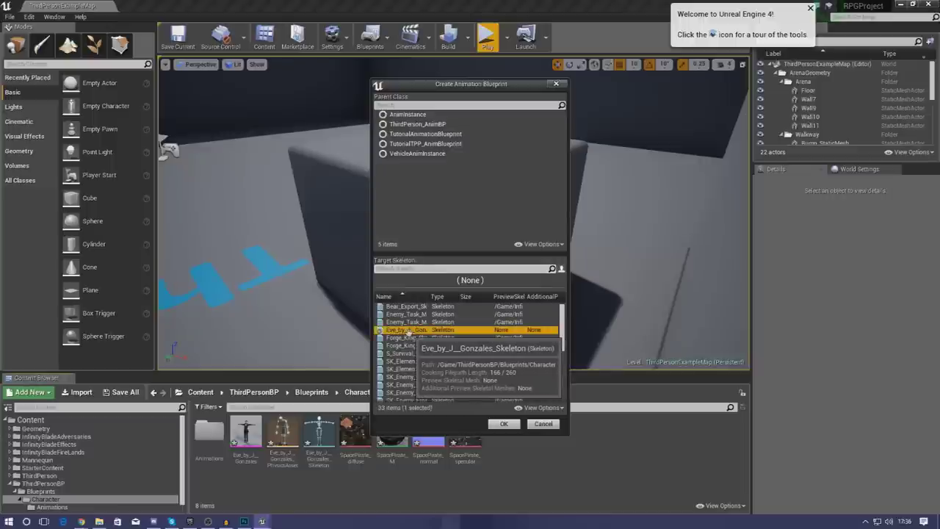
click(504, 423)
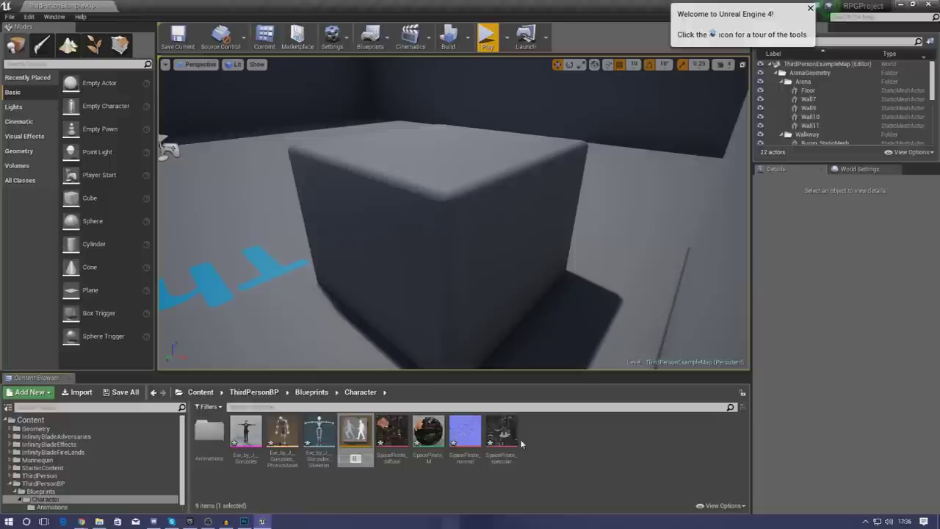
text(Eve_BP)
key(Return)
double_click(246, 438)
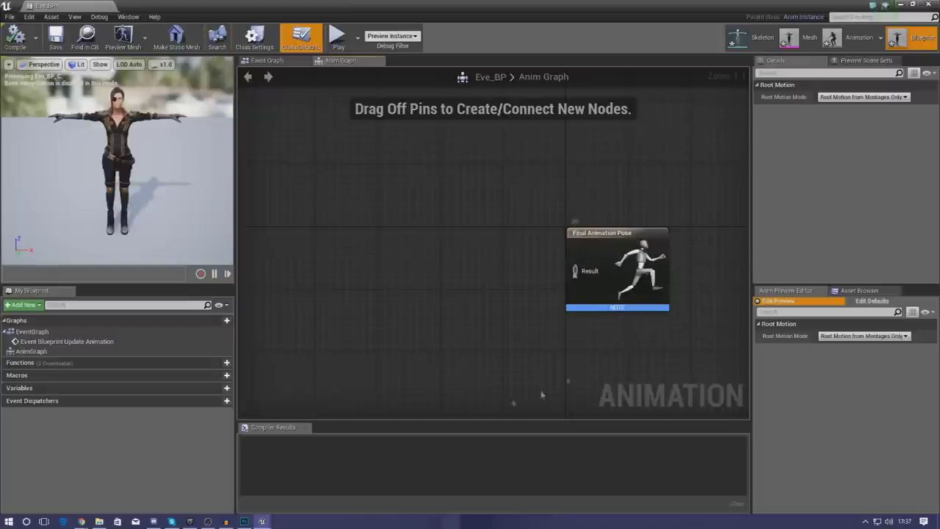
Add the standing_idle animation to the Anim Graph, connect it to the Final Animation Pose result and compile the blueprint.
click(623, 265)
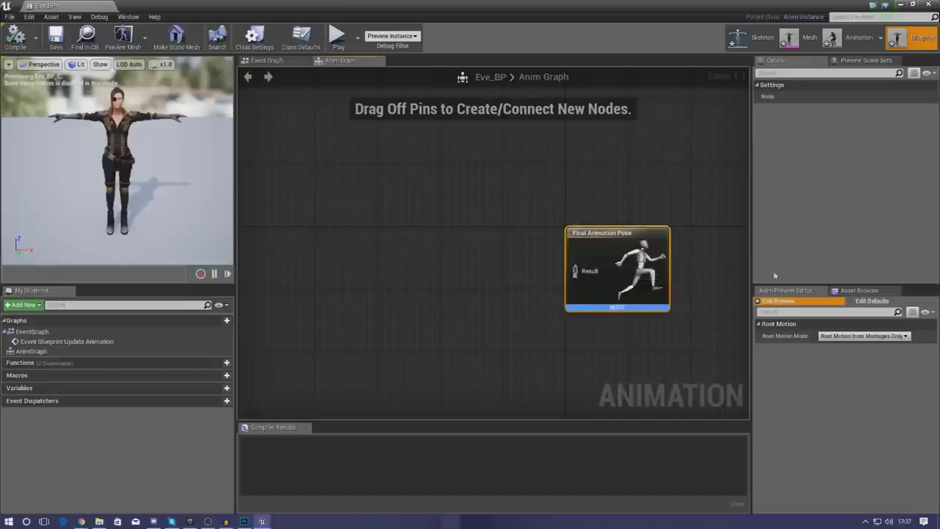
click(855, 291)
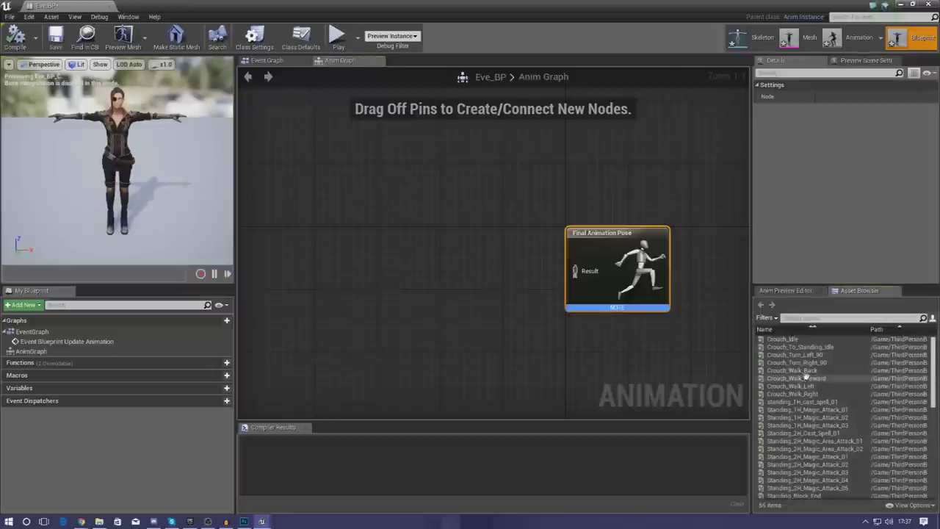
scroll(827, 409, down, 5)
scroll(823, 413, down, 3)
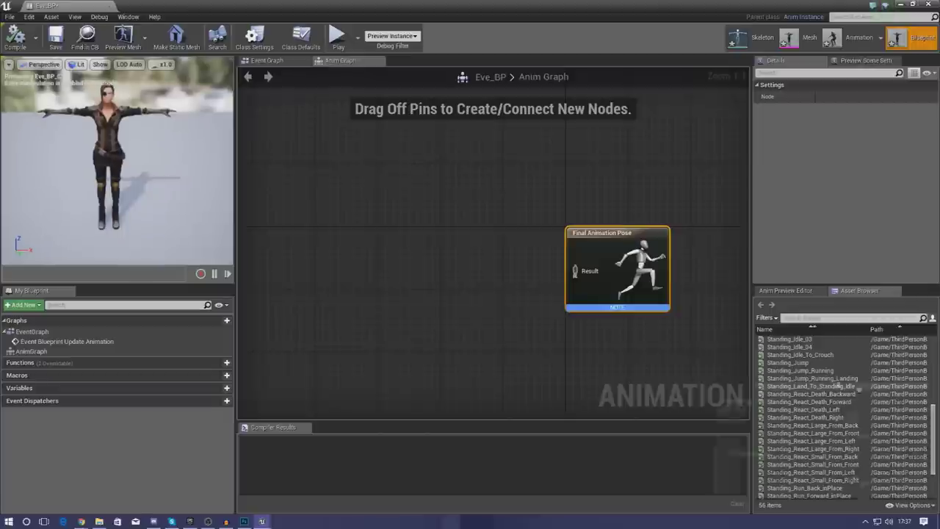
scroll(808, 374, up, 2)
drag(790, 364, 434, 247)
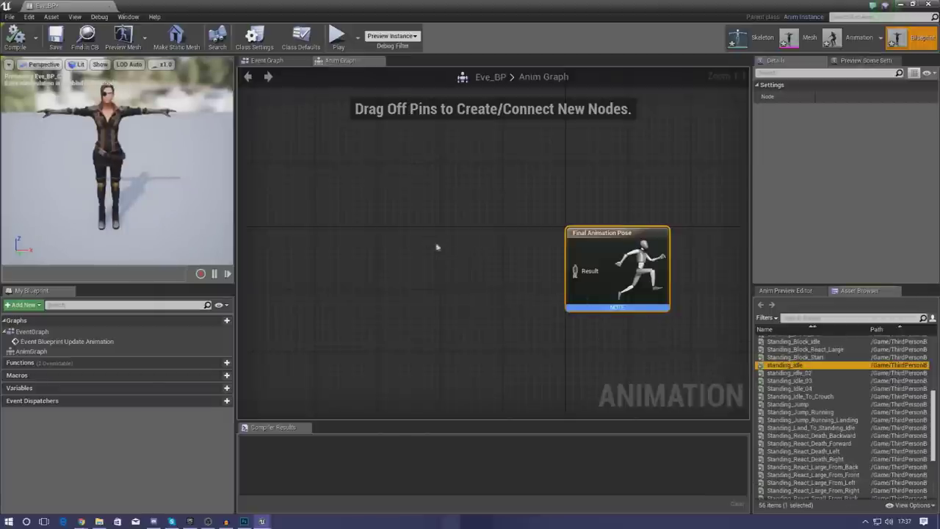
drag(495, 266, 575, 271)
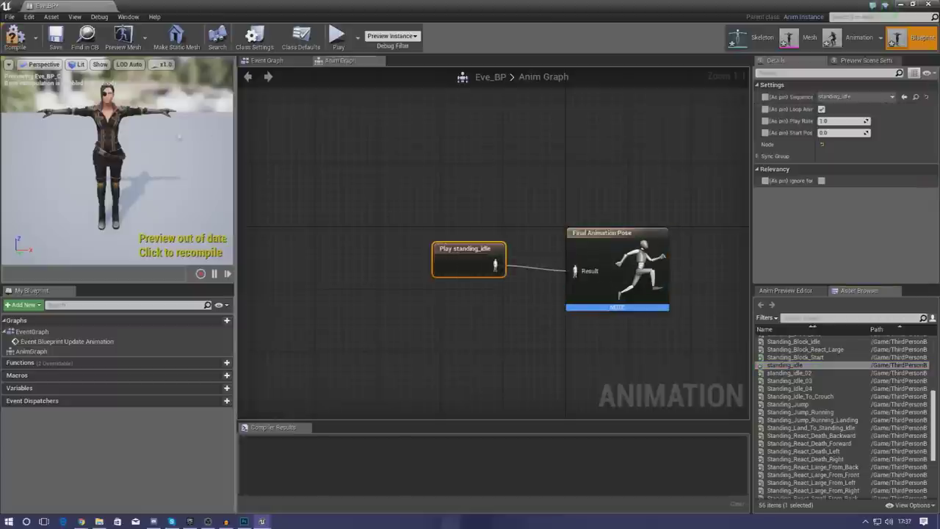
click(15, 37)
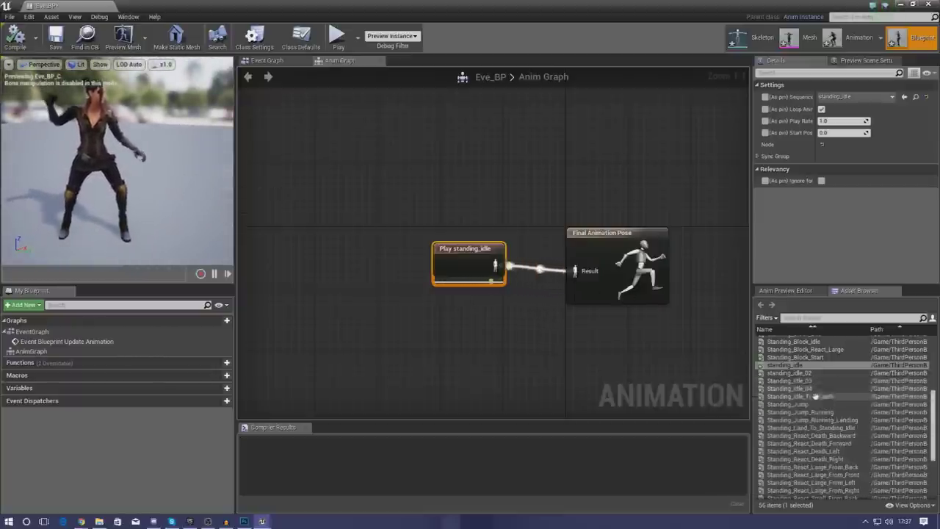
Try Standing_Jump as input of the Final Animation Pose, and delete the Standing_Jump and standing_idle nodes from the Anim Graph.
drag(788, 404, 583, 276)
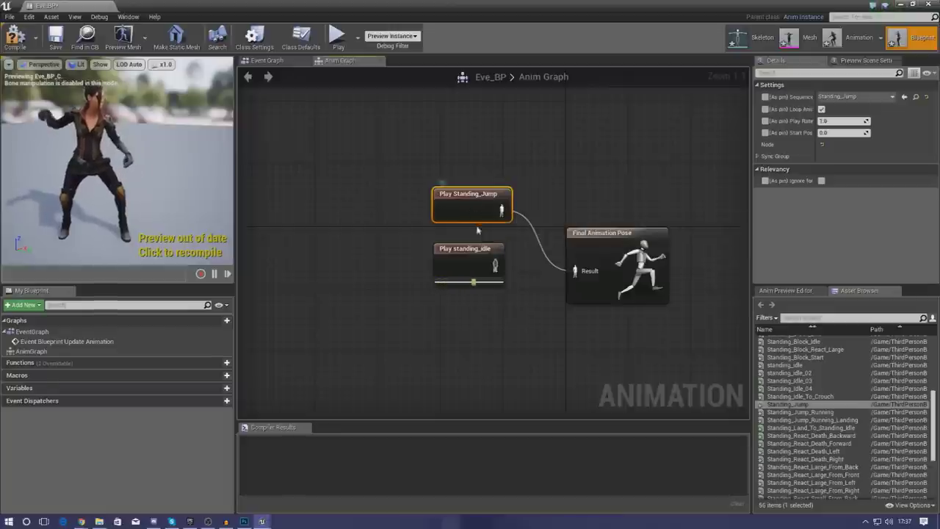
key(Delete)
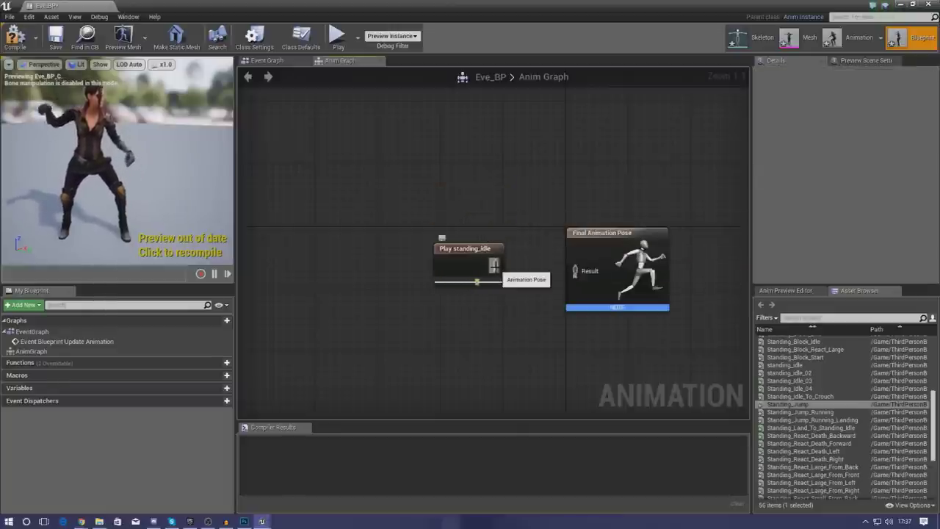
drag(494, 266, 497, 272)
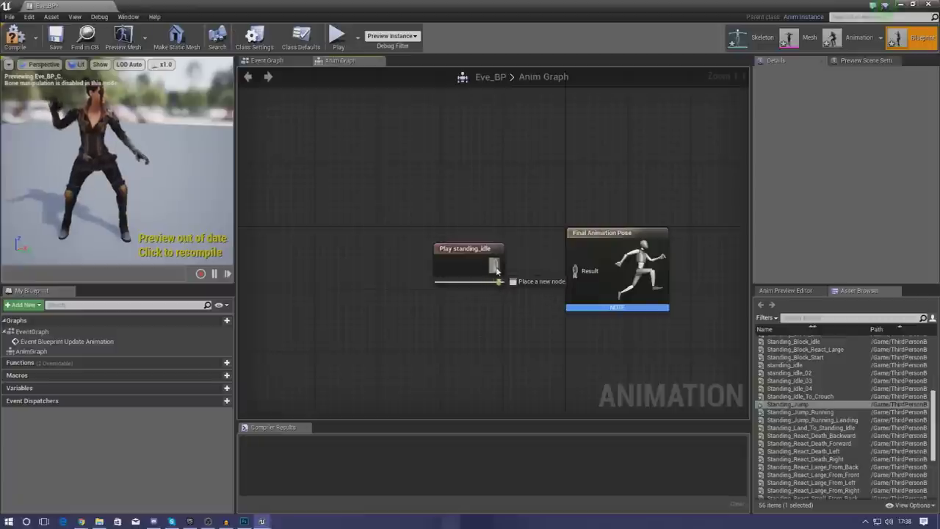
click(459, 260)
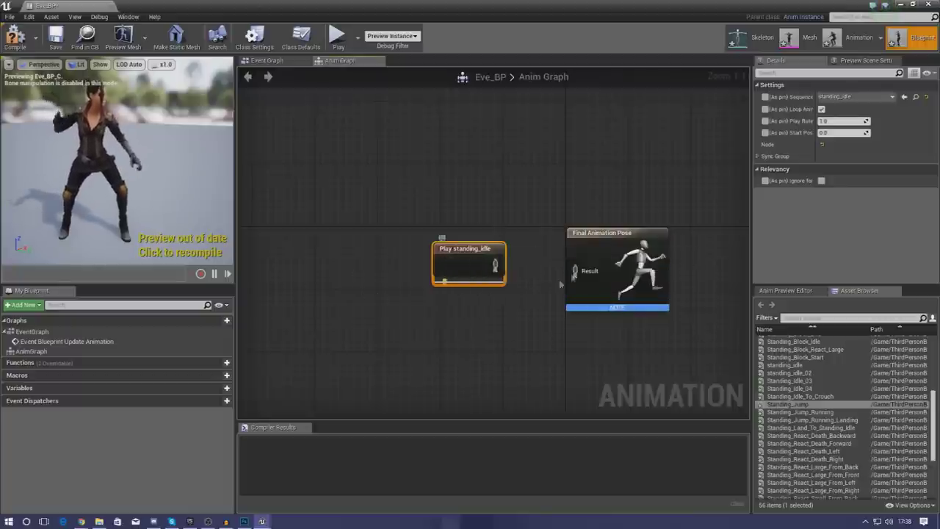
key(Delete)
Add a new state machine node to the Anim Graph beside the Final Animation Pose node.
right_click(439, 271)
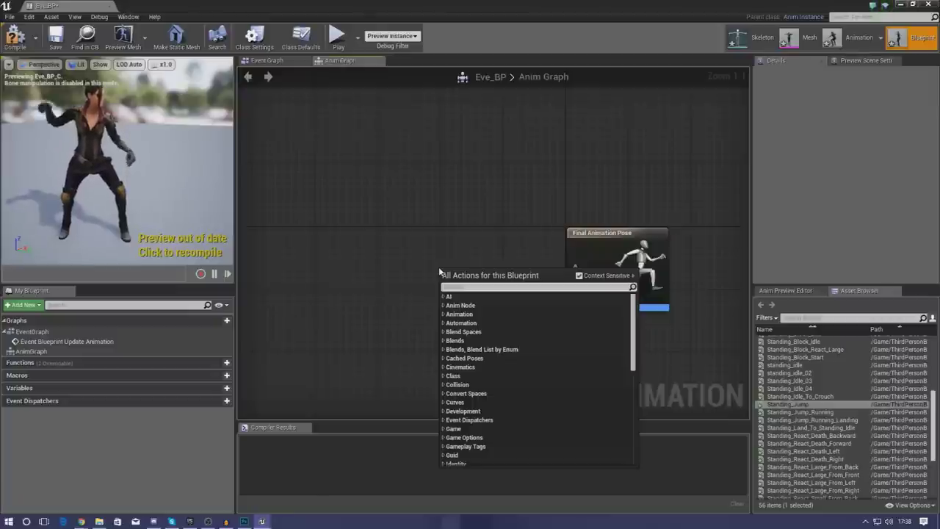
click(371, 252)
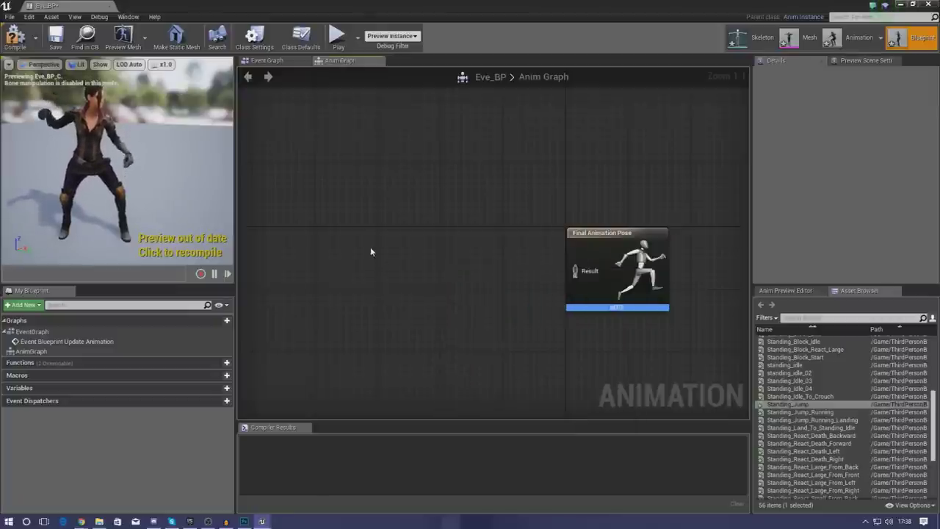
right_click(371, 251)
text(state machine)
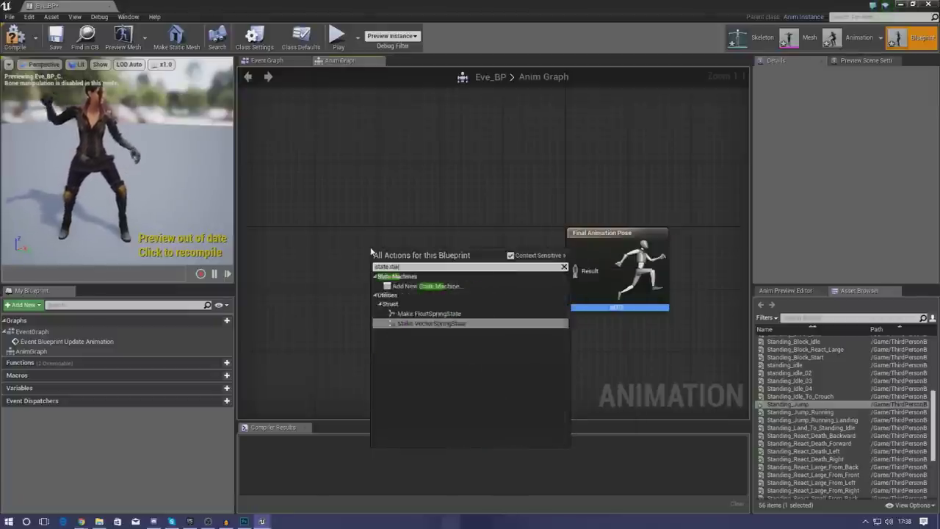
click(460, 288)
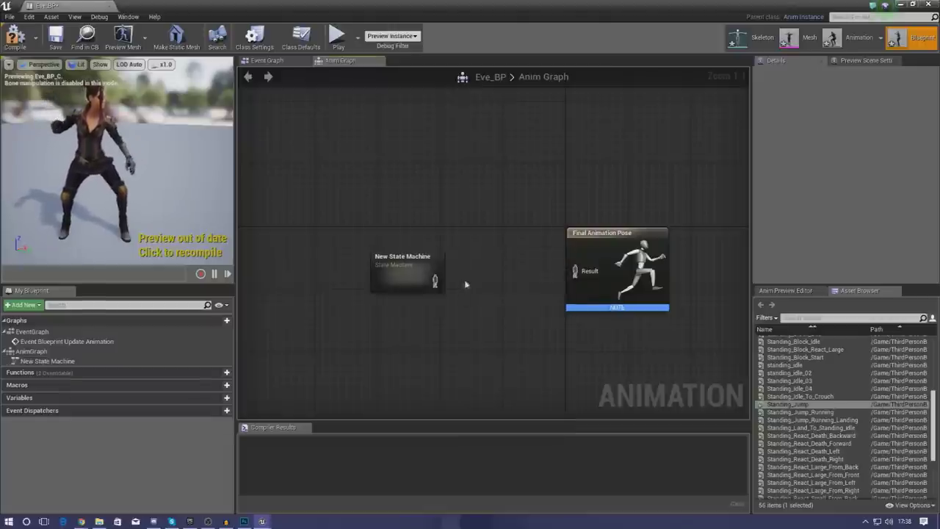
Rename the new state machine node in the Anim Graph to Eve_States.
right_click(412, 258)
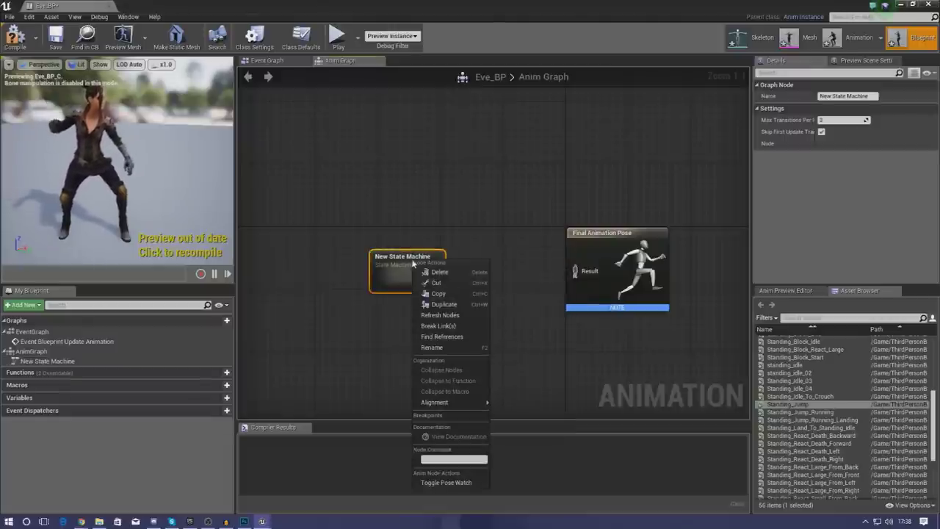
click(434, 347)
text(Eve_S)
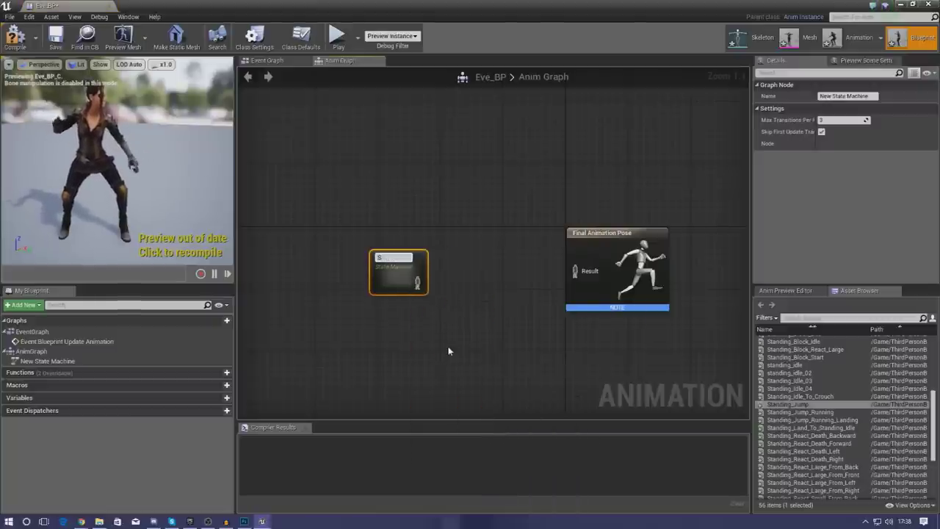
text(tates)
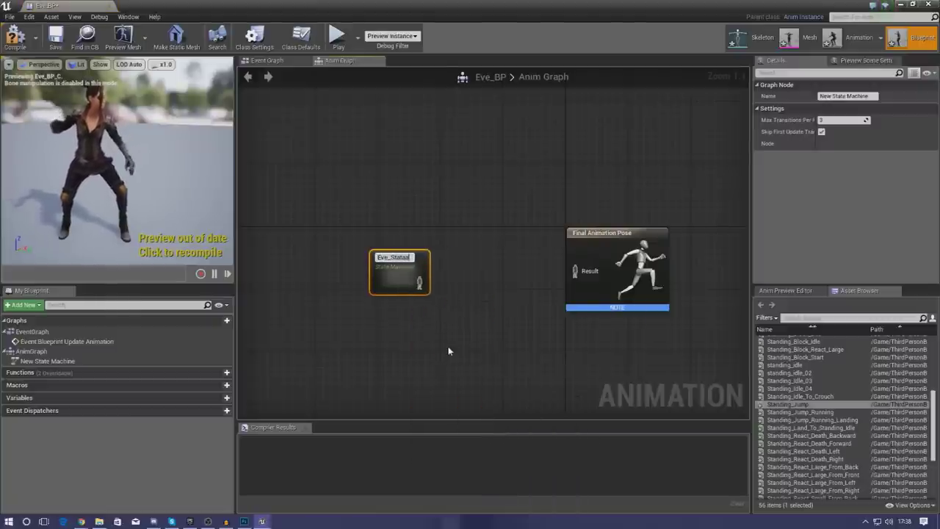
key(Return)
Connect the Eve_States output to the Result of the Final Animation Pose and compile the blueprint.
drag(416, 282, 598, 276)
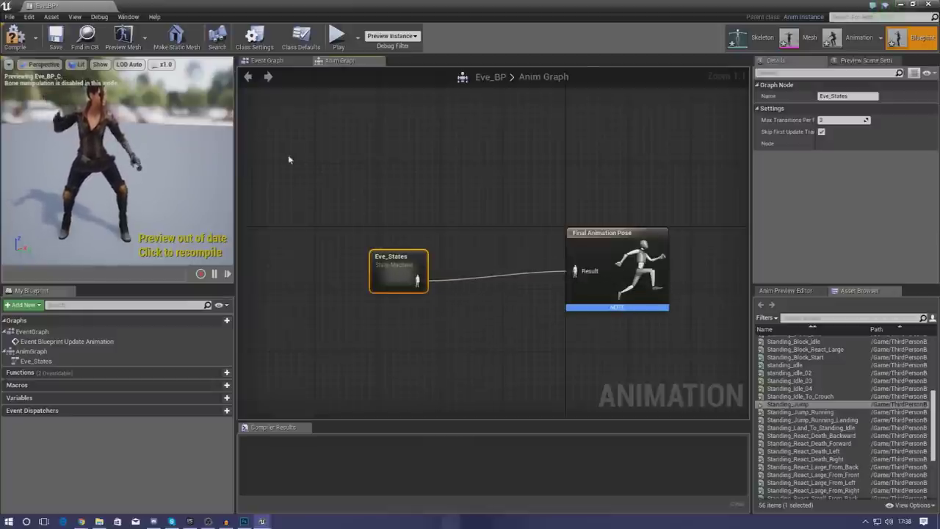
click(392, 216)
click(15, 37)
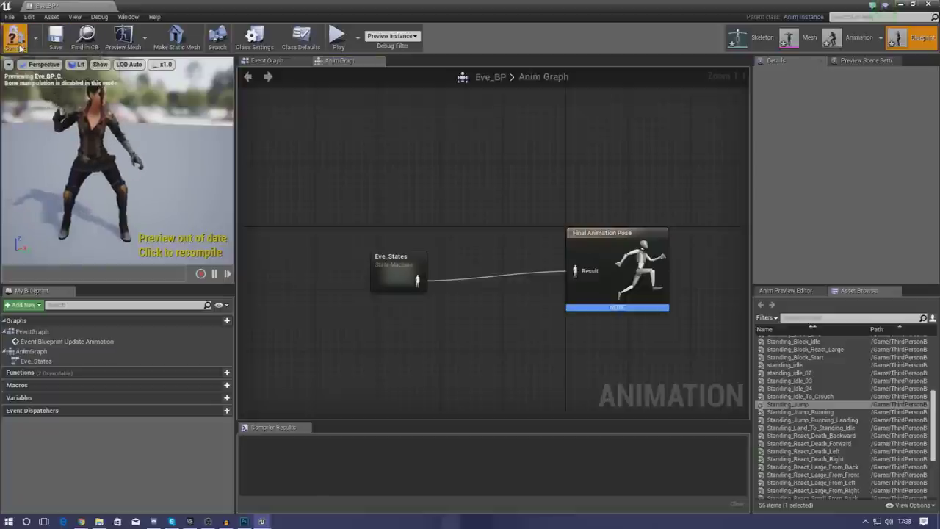
drag(114, 119, 177, 150)
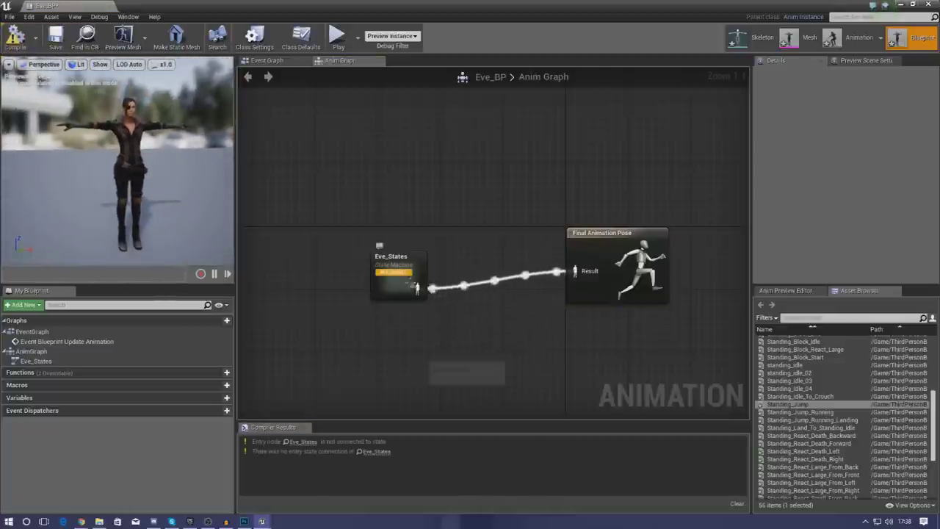
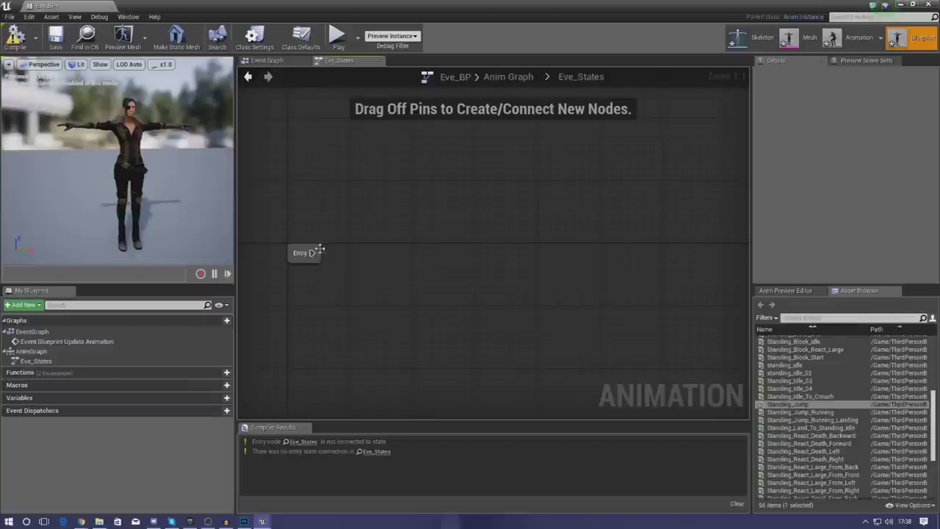
Inside the Eve_States state machine, add a state leading from Entry and name it Idle.
drag(312, 252, 380, 257)
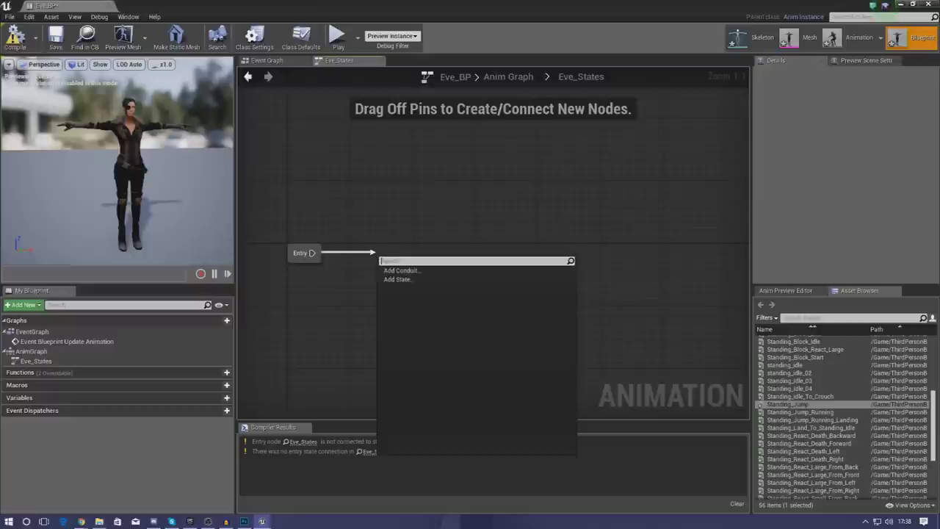
click(411, 282)
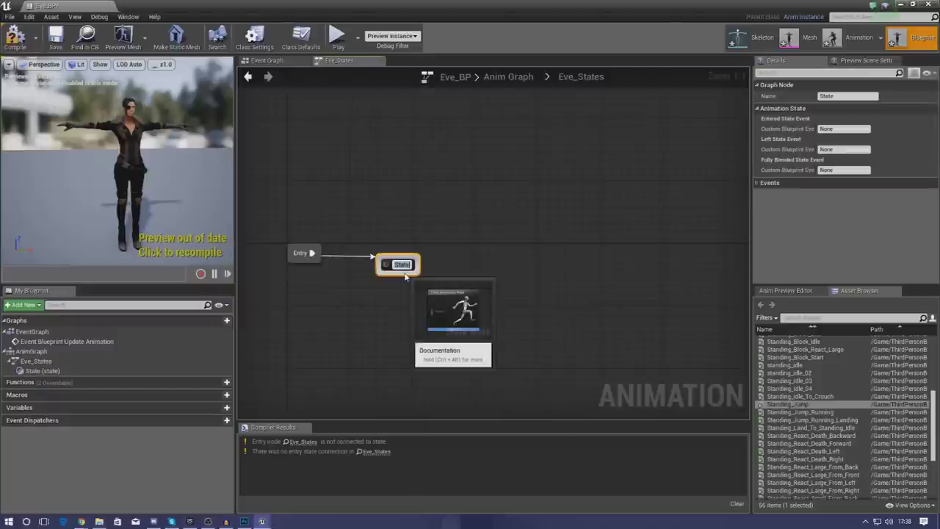
text(Idle)
key(Return)
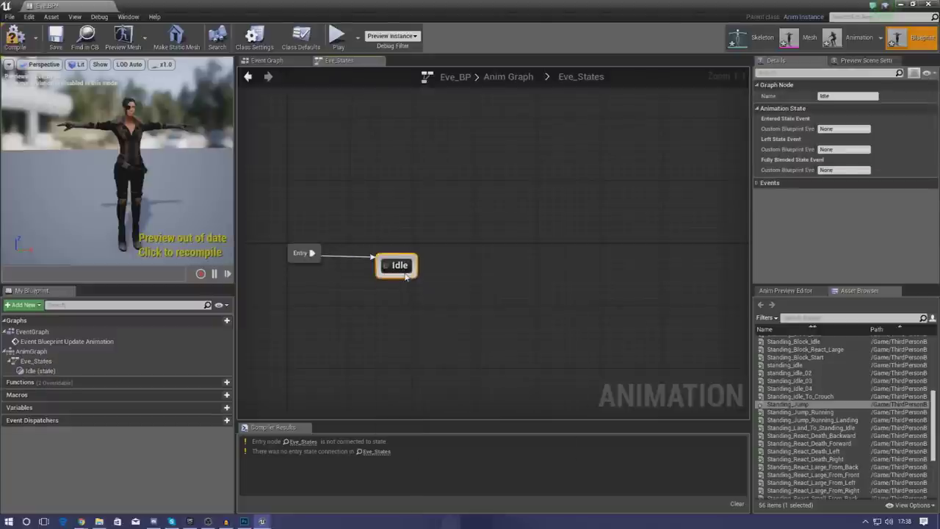
Add a second state named Walk/Running with a transition leading to it from Idle.
right_drag(418, 281, 425, 254)
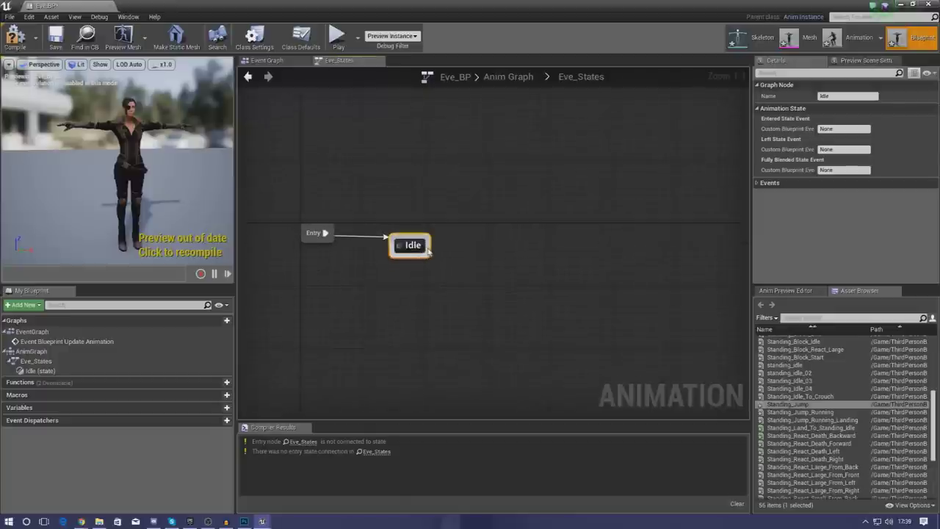
drag(429, 251, 496, 250)
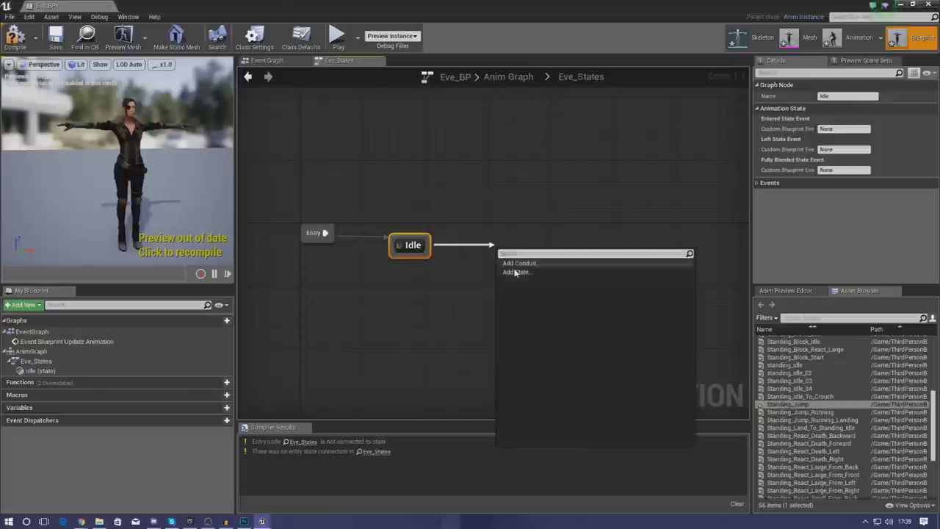
click(516, 271)
text(Walk/Running)
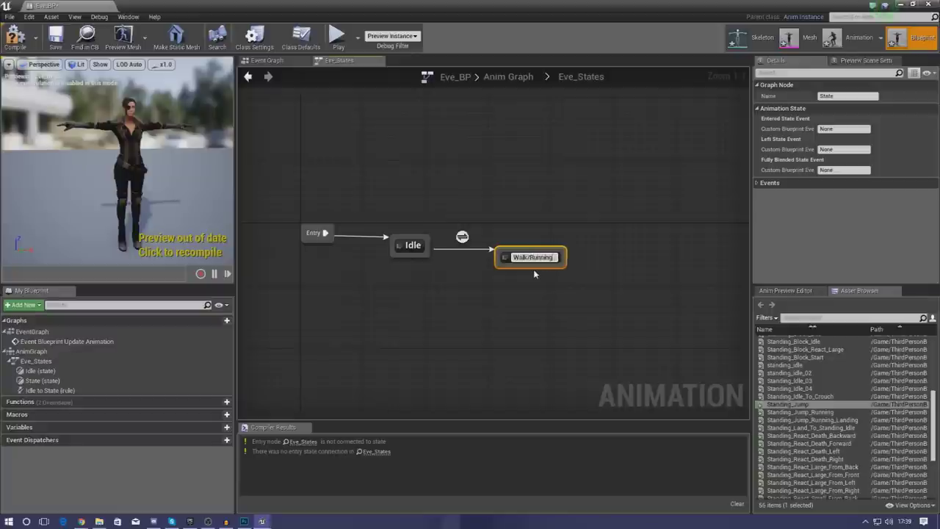
key(Return)
drag(538, 278, 526, 273)
click(456, 279)
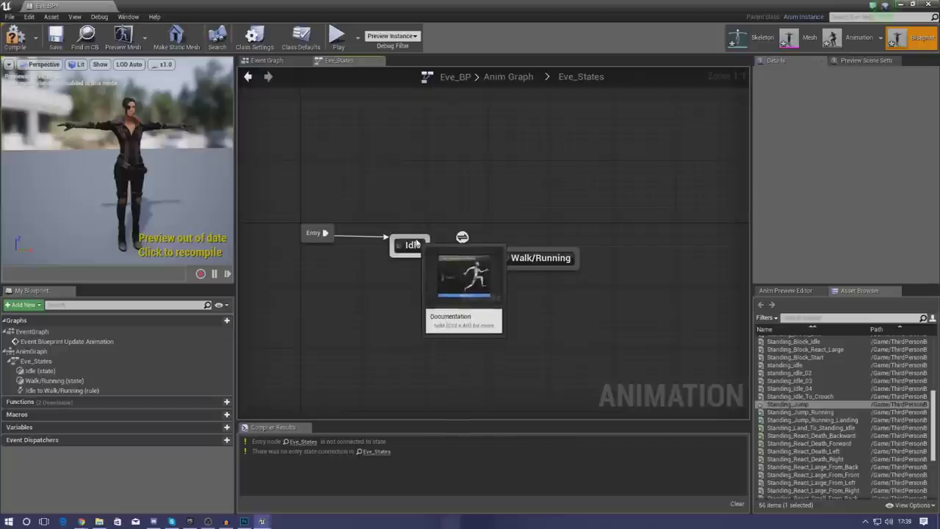
right_click(436, 204)
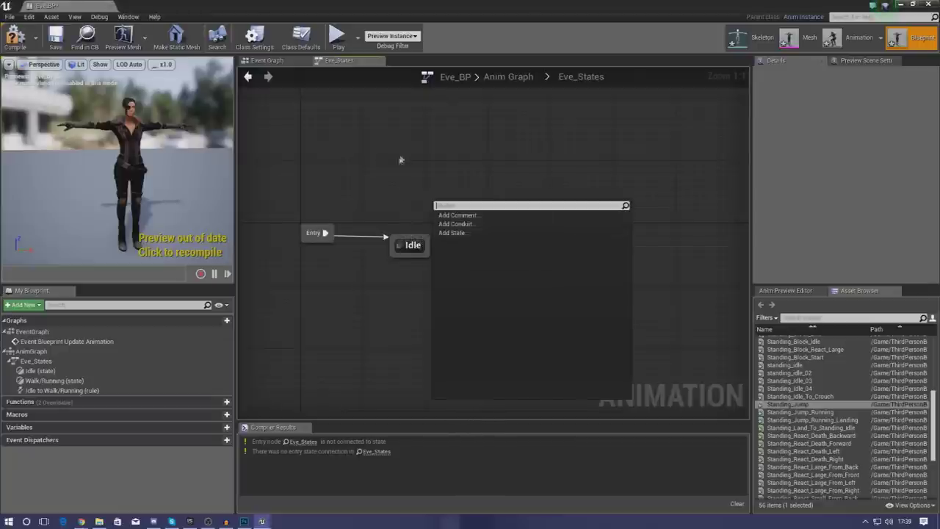
click(407, 156)
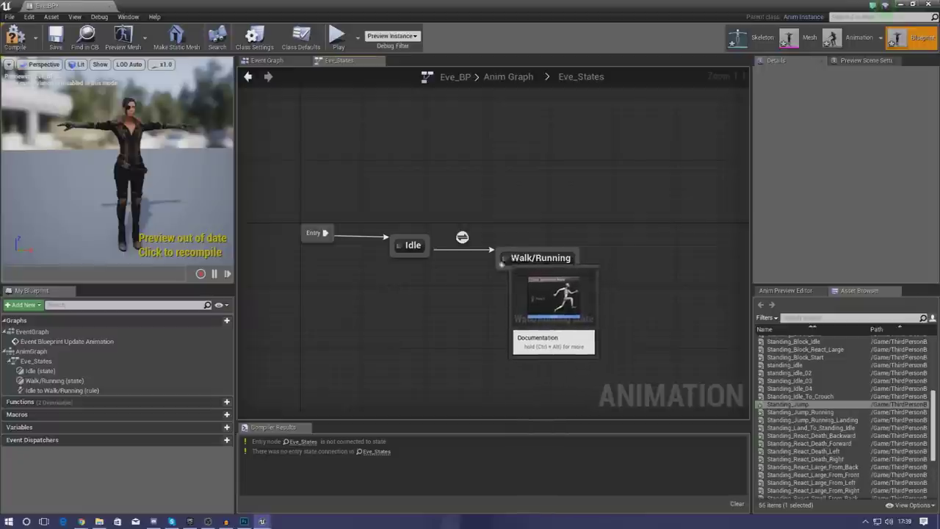
click(413, 247)
click(545, 263)
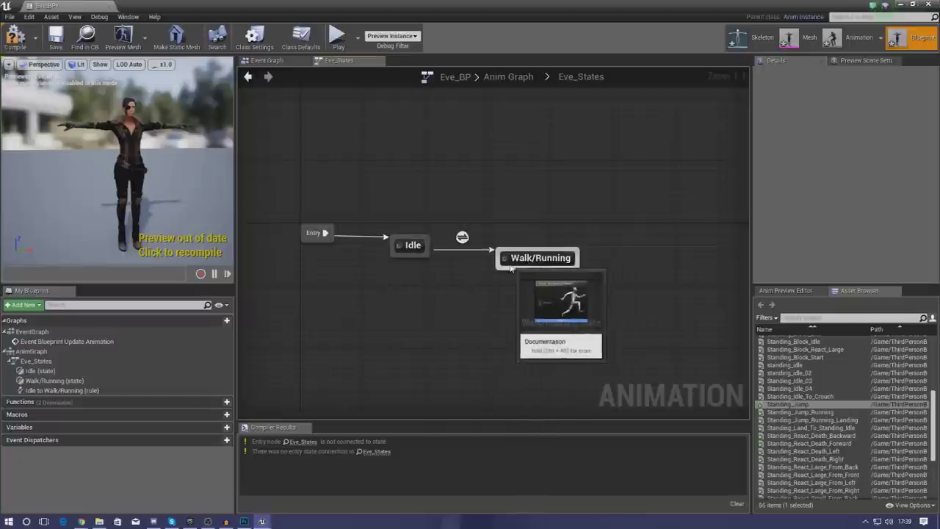
Add a return transition from Walk/Running to Idle, align the Walk/Running state with Idle and compile the blueprint.
drag(497, 266, 426, 257)
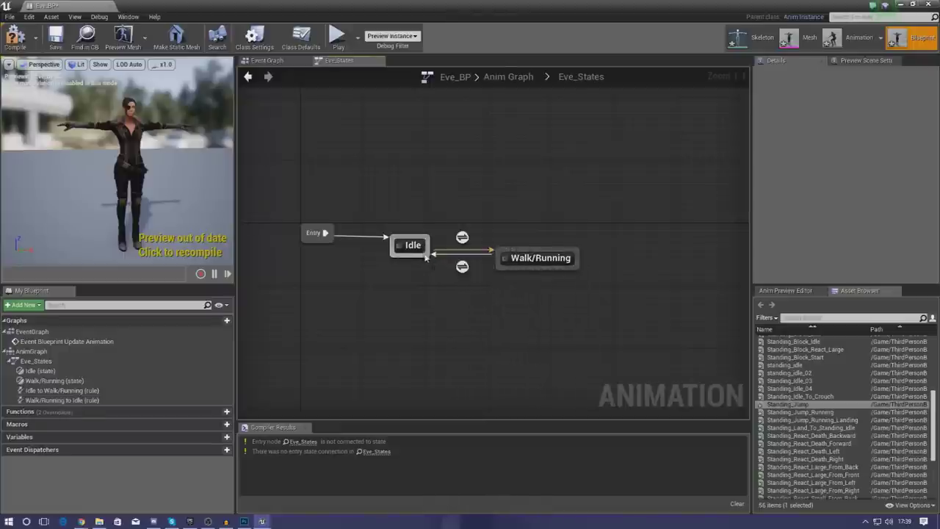
drag(514, 264, 529, 250)
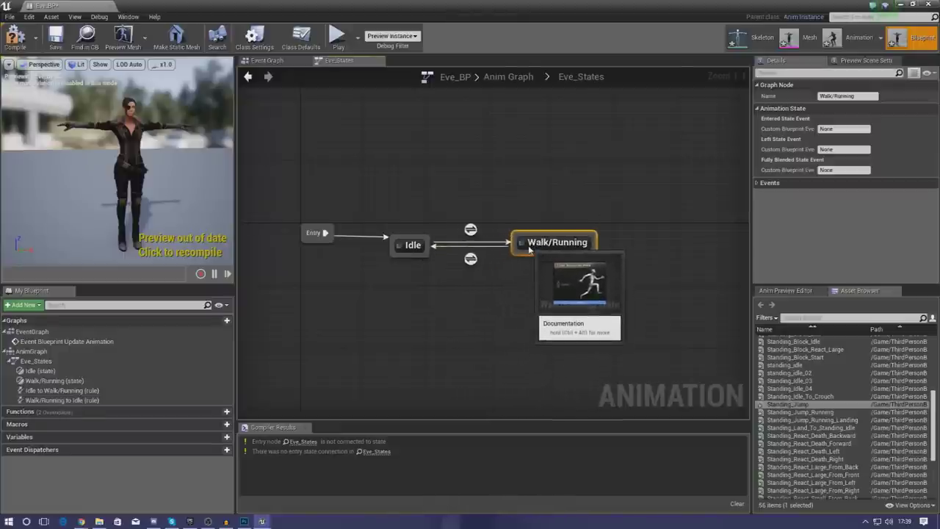
click(514, 279)
click(15, 37)
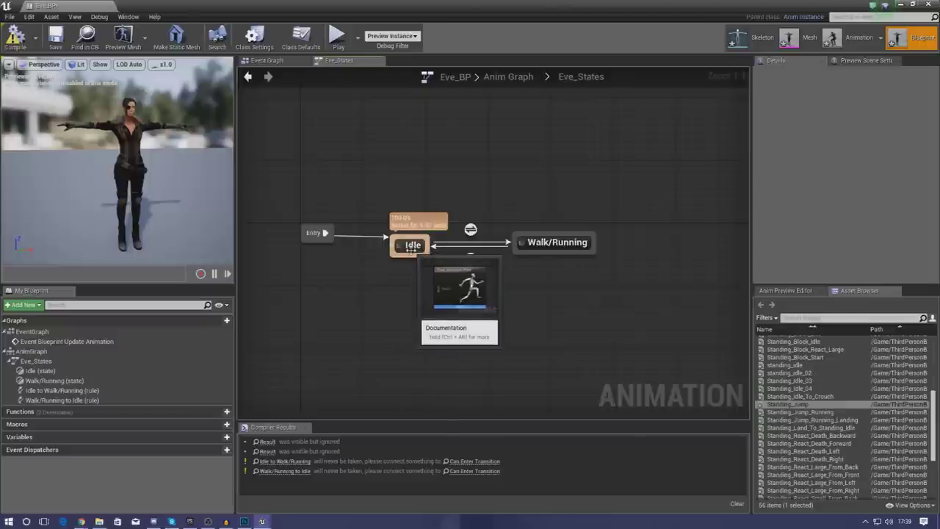
In the Idle state, add the standing_idle animation, connect it to the Final Animation Pose result and compile.
double_click(411, 248)
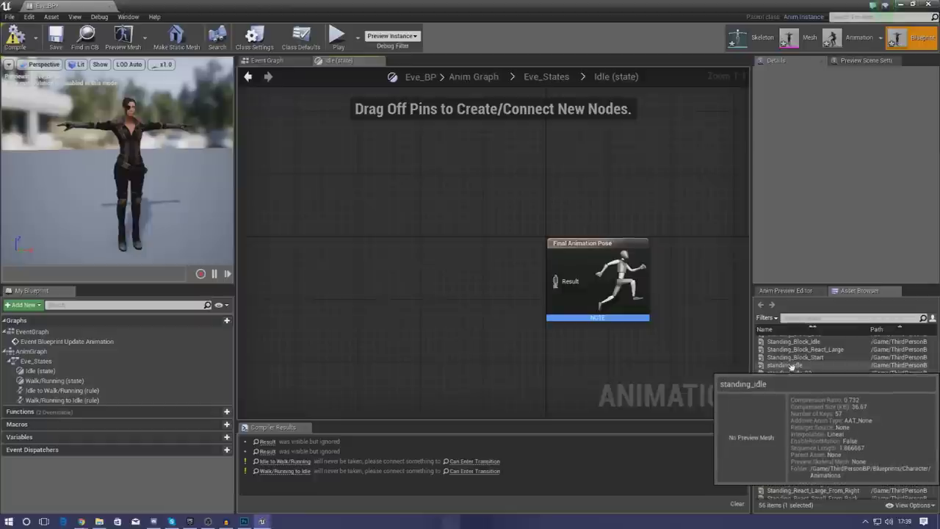
drag(789, 366, 347, 273)
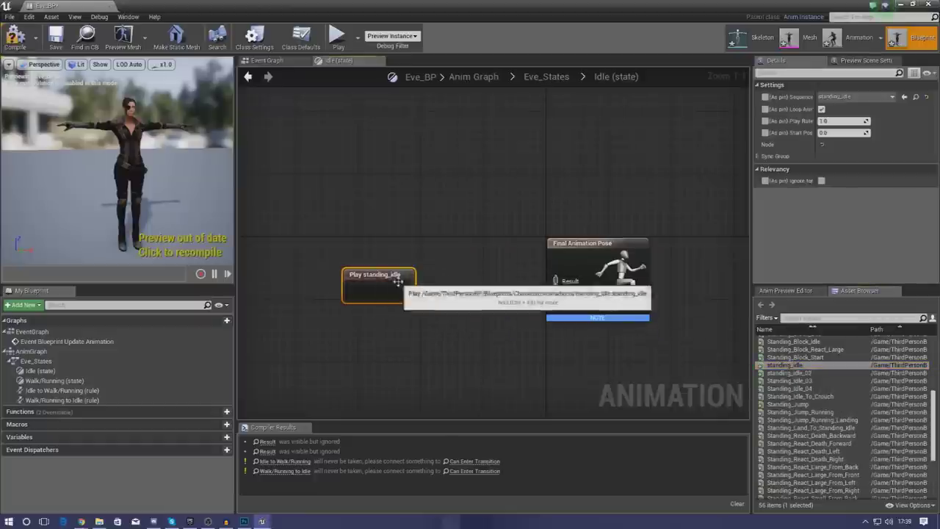
drag(405, 291, 574, 287)
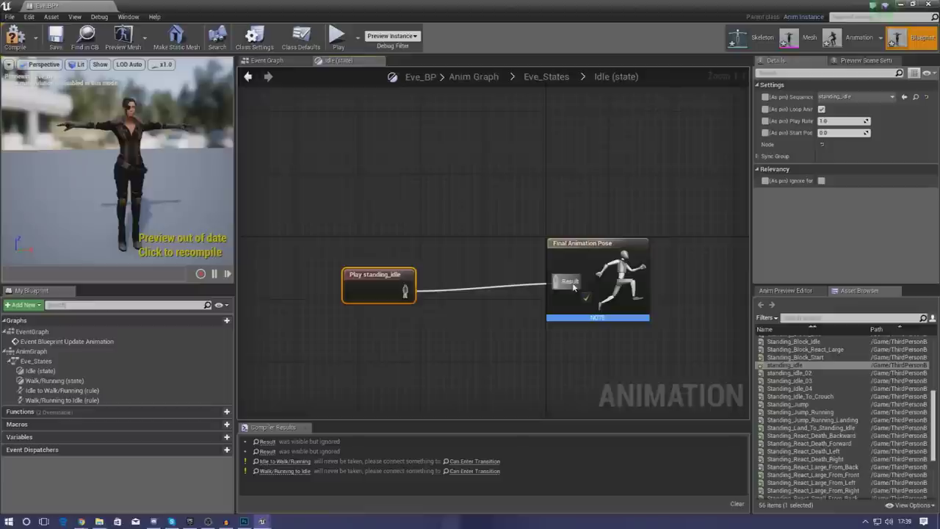
click(379, 212)
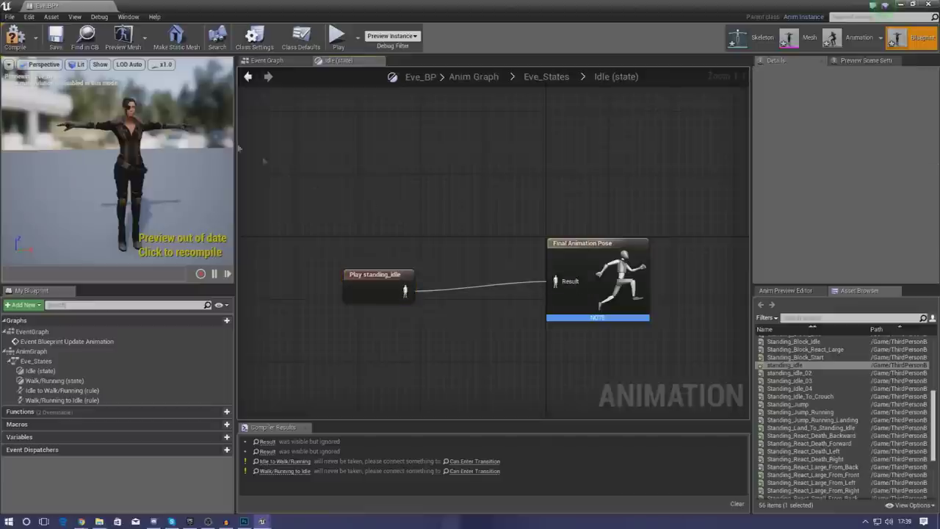
click(16, 36)
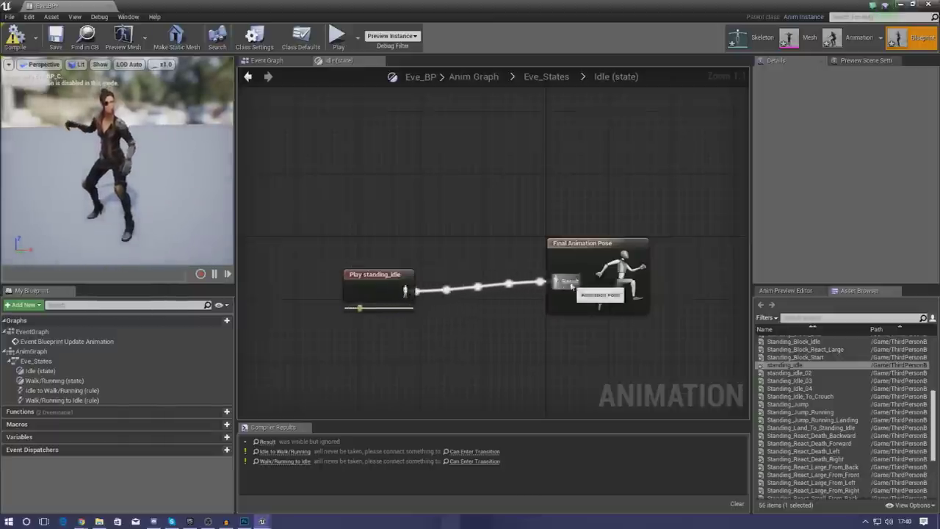
Go back to Eve_States, open the Walk/Running state and look through the available run and walk animations.
click(283, 61)
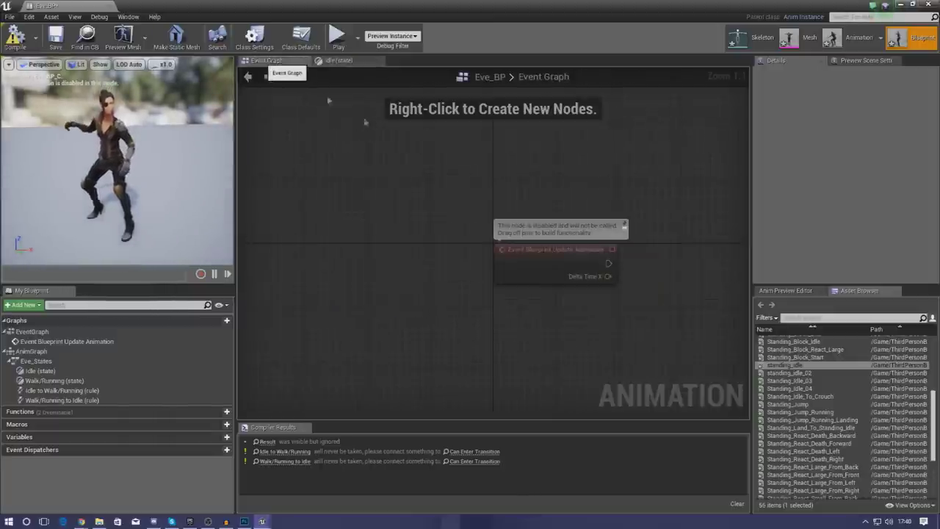
click(345, 61)
click(534, 78)
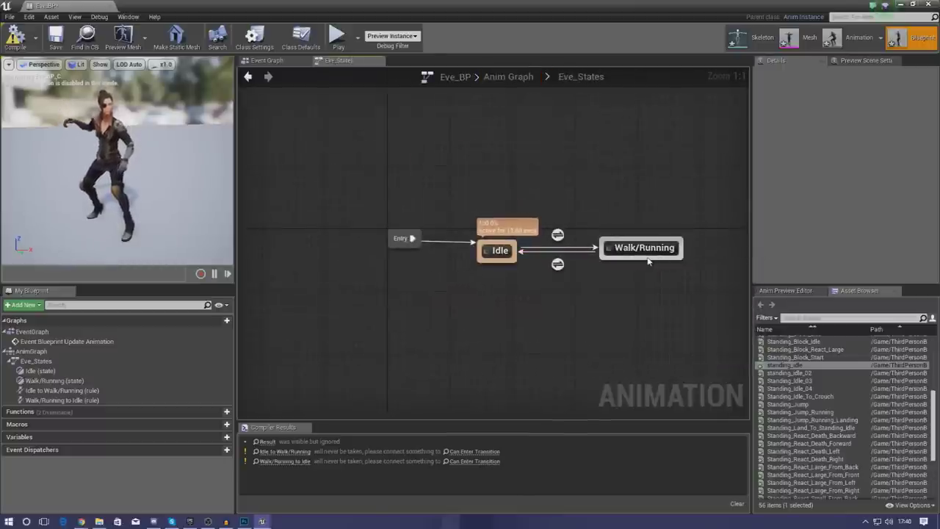
double_click(645, 251)
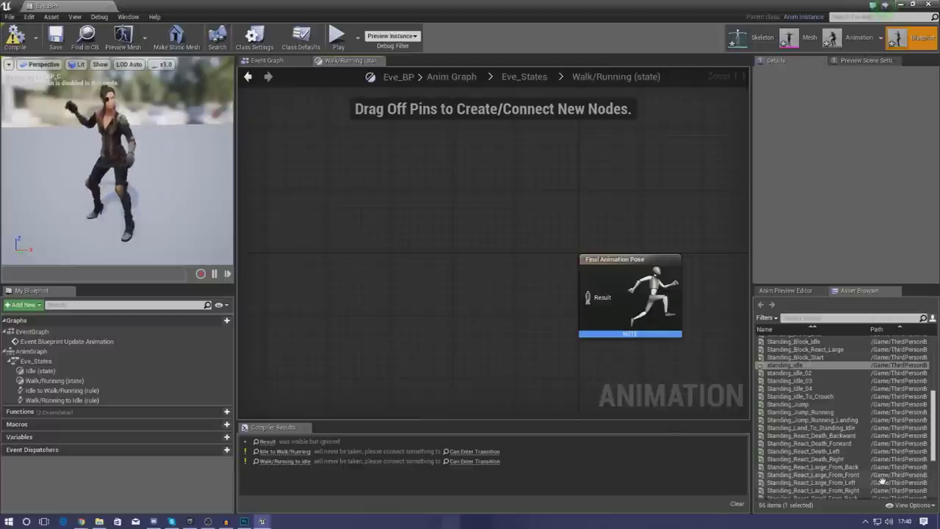
drag(933, 411, 937, 454)
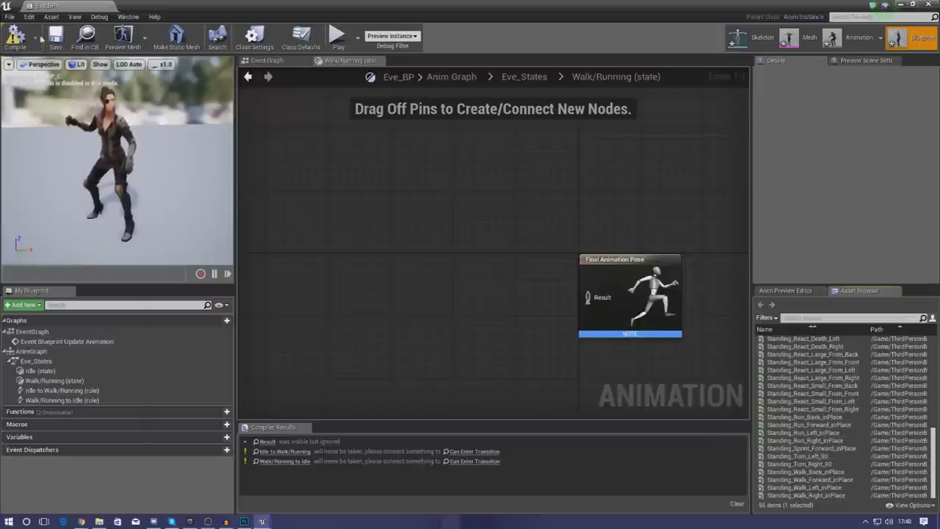
right_drag(447, 268, 436, 242)
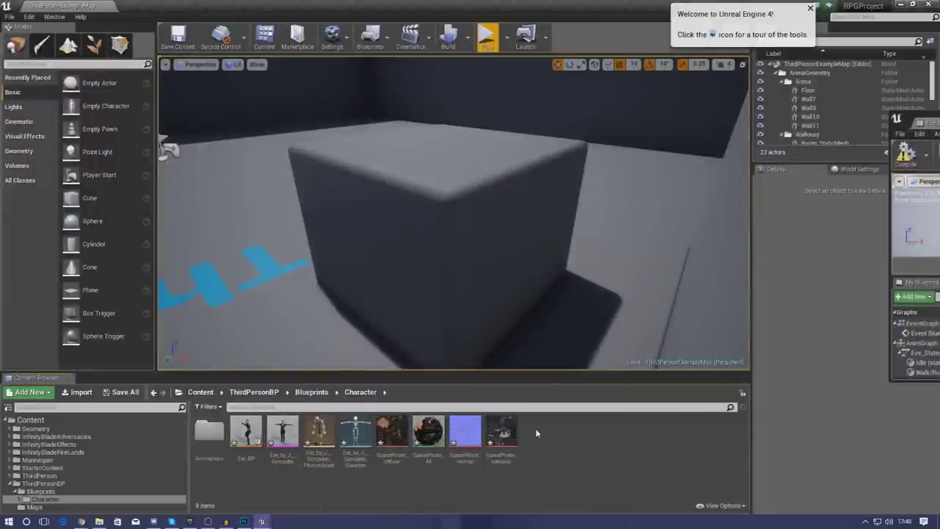
Create a Blend Space named Eve_BS in the Character folder with the Eve skeleton as target, and open it.
right_click(536, 428)
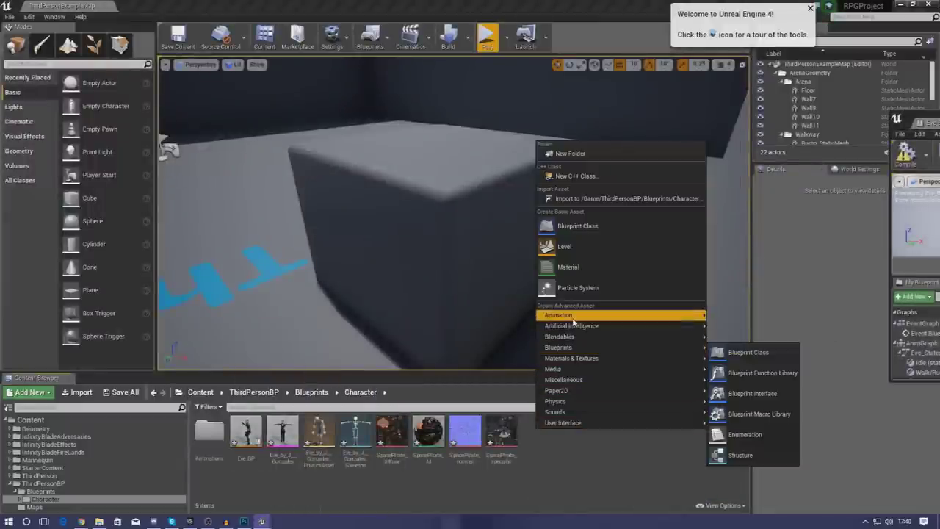
mouse_move(587, 315)
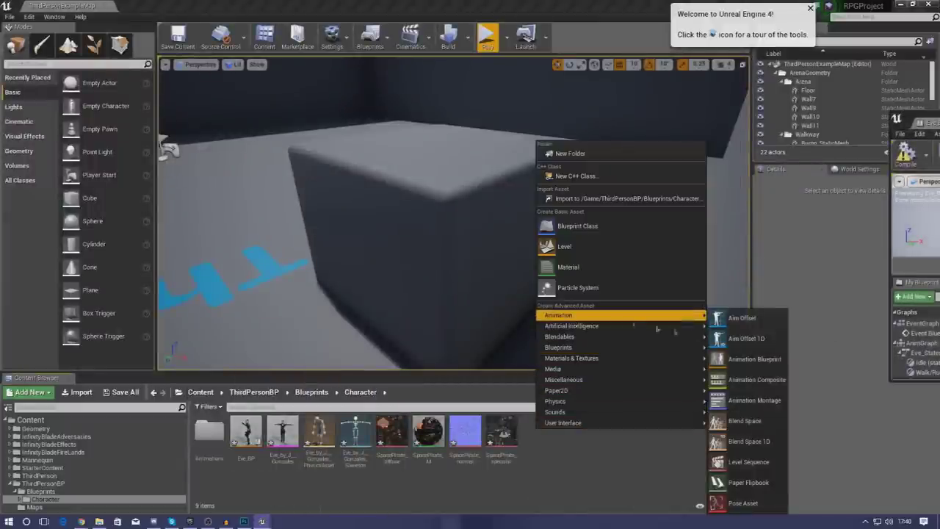
click(744, 420)
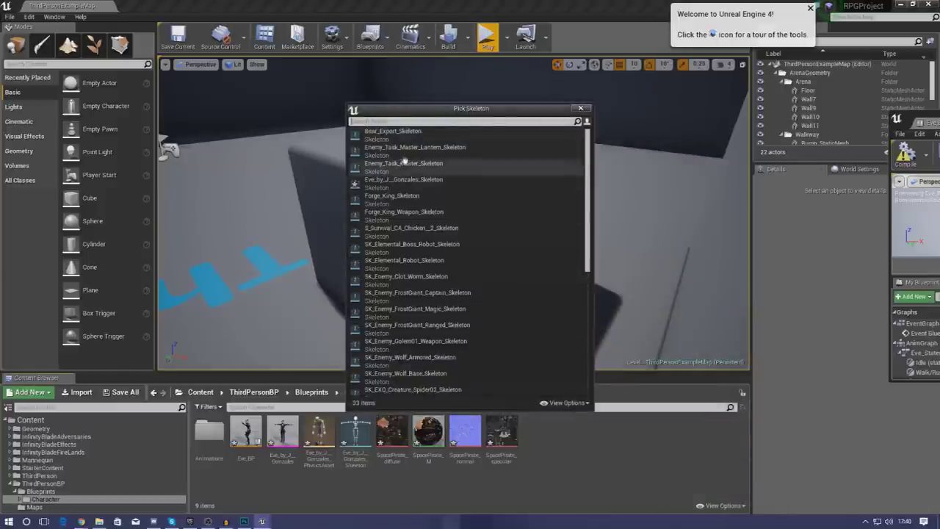
click(404, 183)
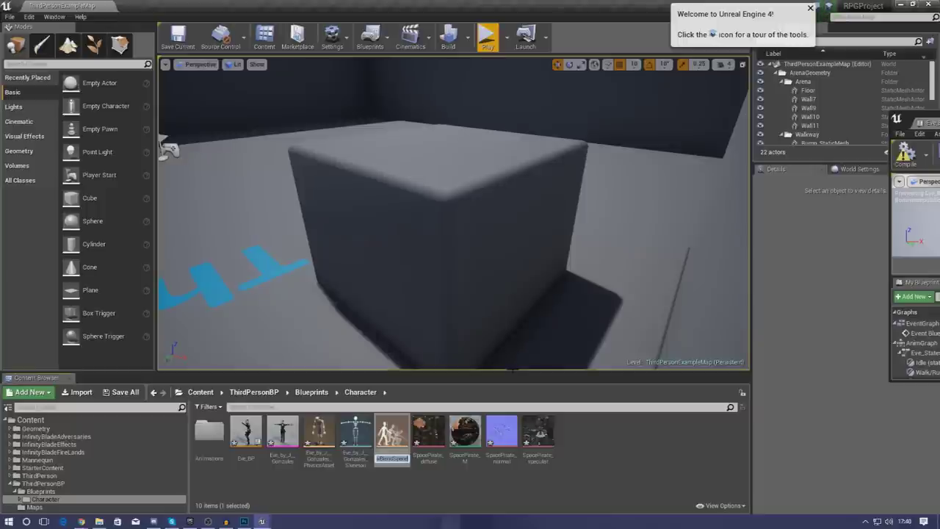
text(Eve_BS)
key(Return)
key(Return)
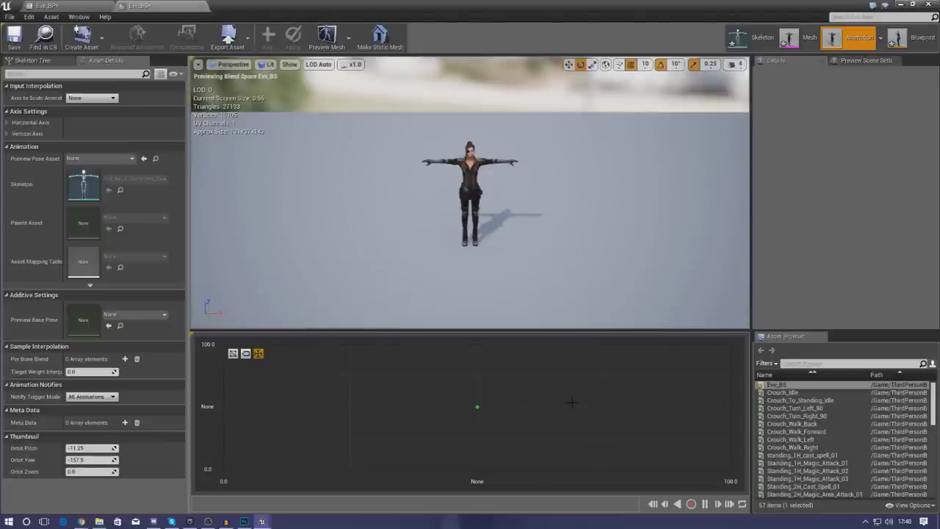
Name the blend space's horizontal axis Direction and its vertical axis Speed.
click(7, 124)
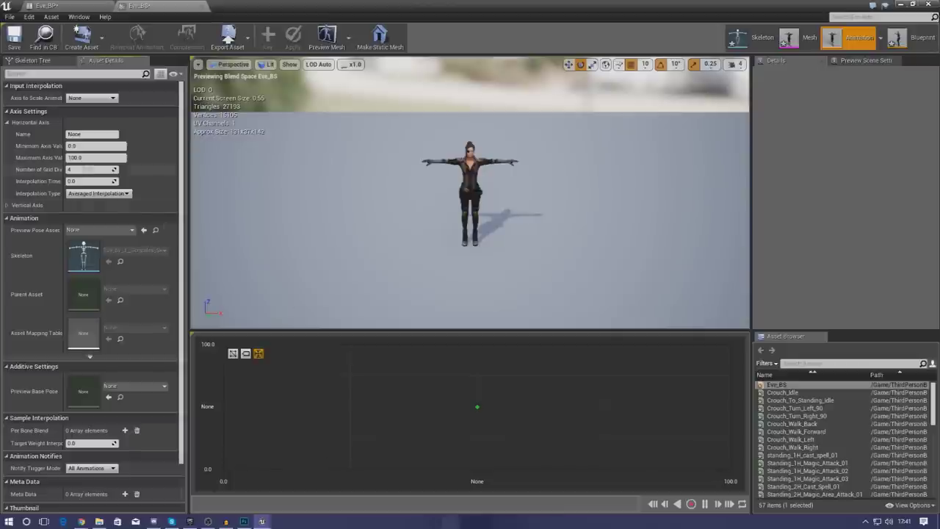
click(90, 134)
text(Direction)
key(Return)
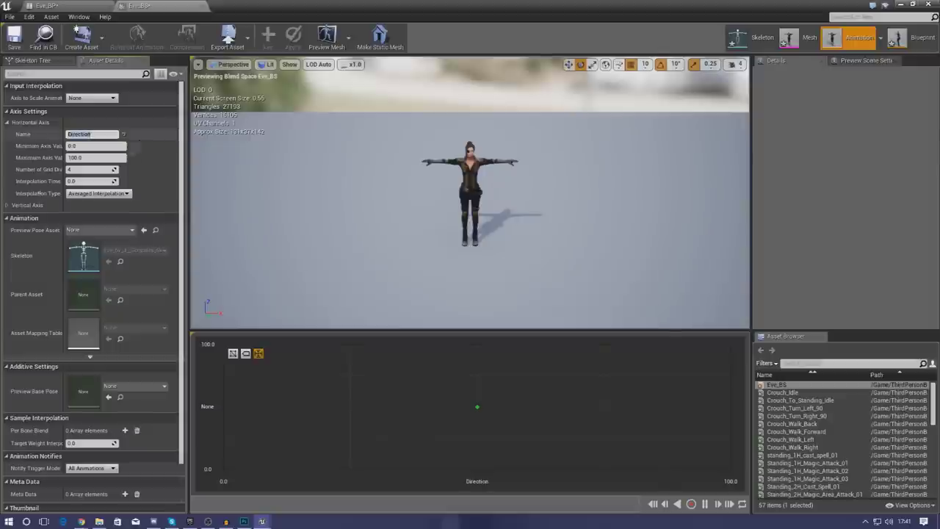
click(8, 206)
click(6, 205)
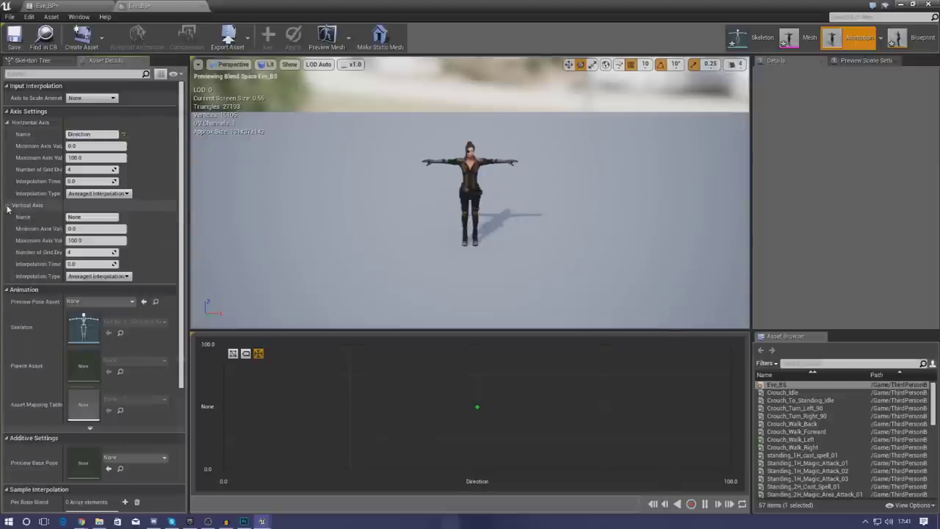
click(91, 218)
text(S)
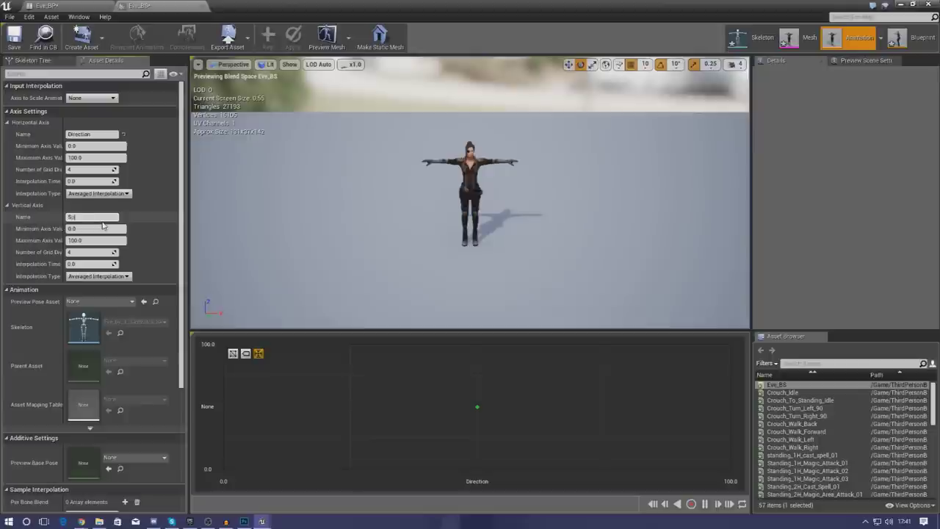
text(peed)
key(Return)
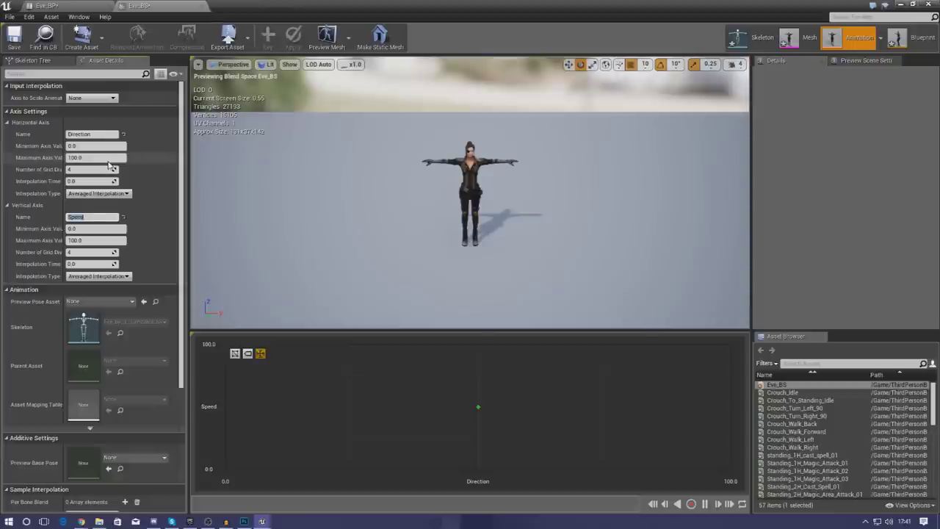
Set the Direction axis range from -180 to 180 and the Speed axis maximum to 600.
click(91, 147)
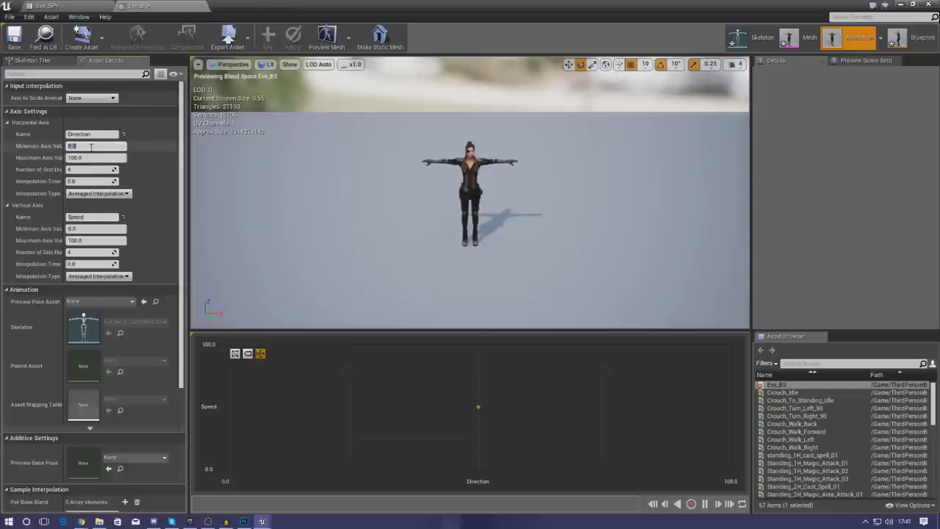
text(-180)
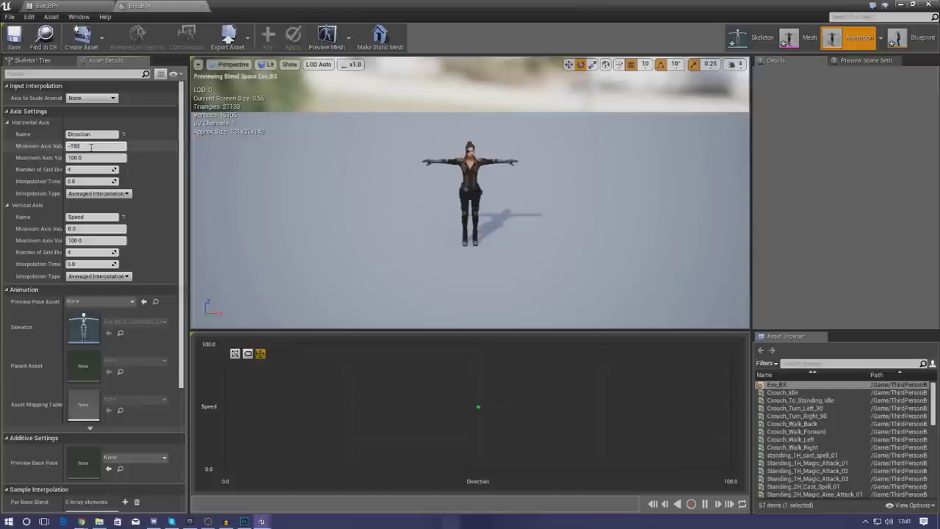
click(92, 157)
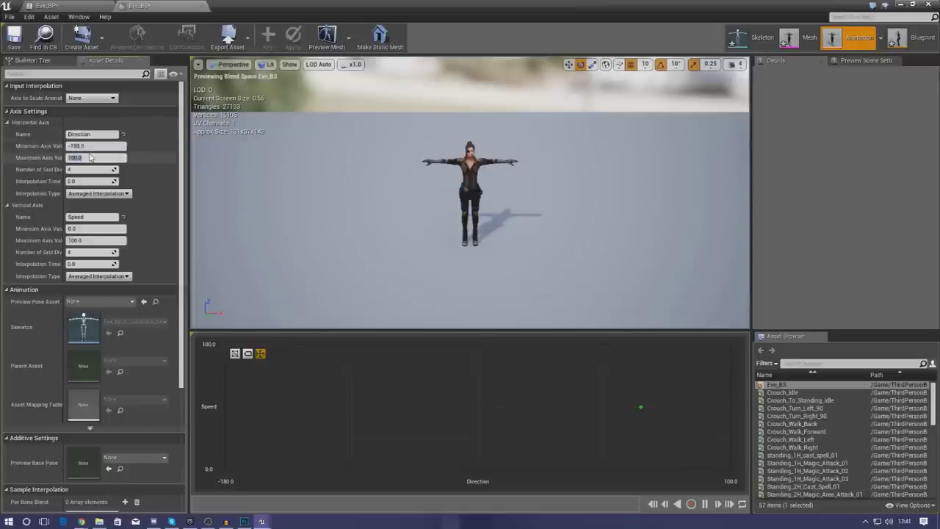
text(180)
key(Return)
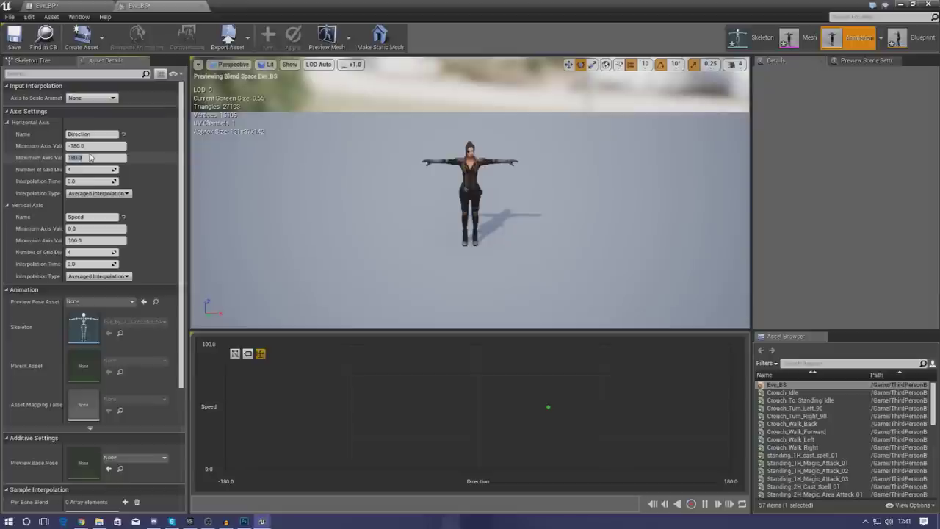
click(102, 241)
text(6)
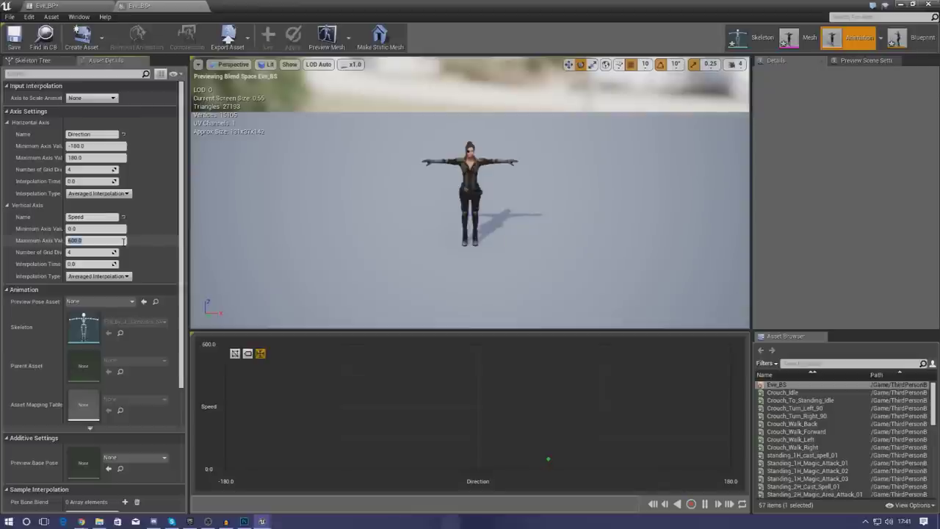
click(102, 240)
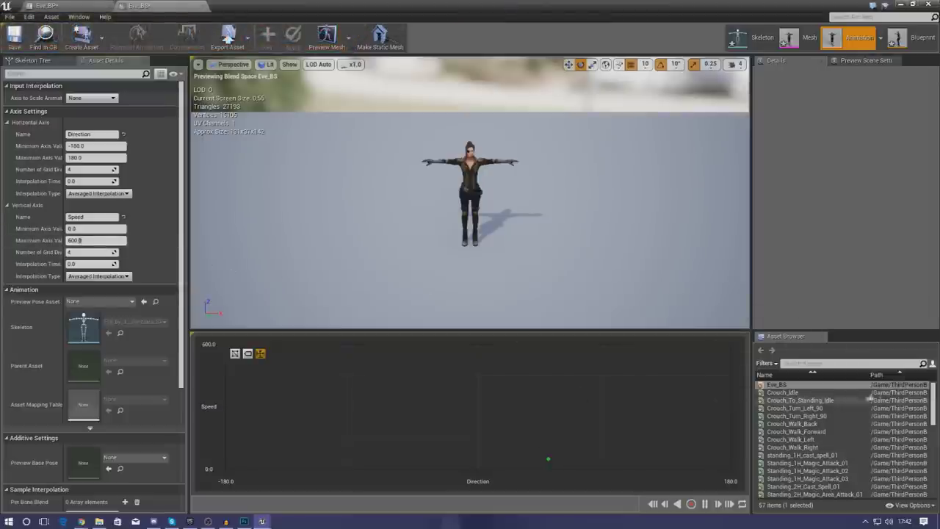
Show animation names on the grid, and place Standing_Walk_Forward_inPlace at mid Speed and Standing_Run_Forward_inPlace at Speed 600, both at the middle of the Direction axis.
mouse_move(934, 401)
mouse_down()
mouse_move(936, 494)
mouse_move(935, 411)
mouse_up()
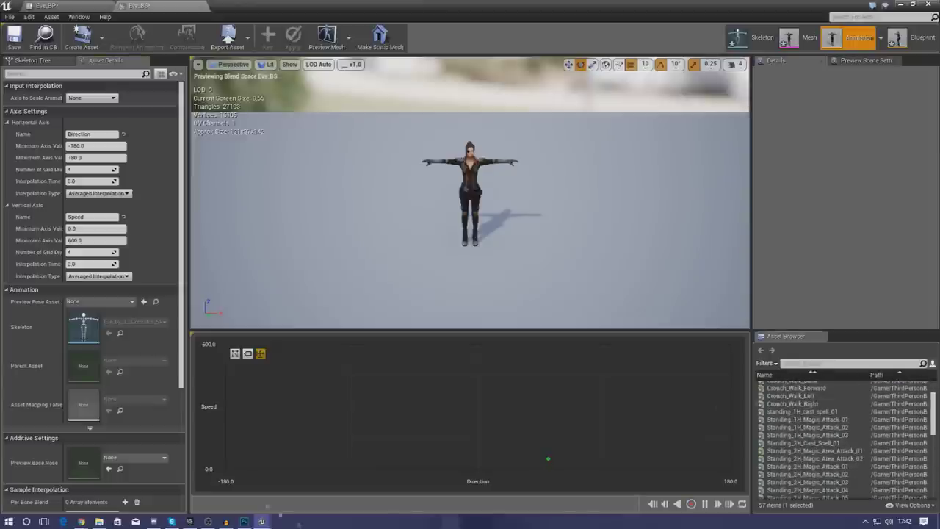
click(248, 354)
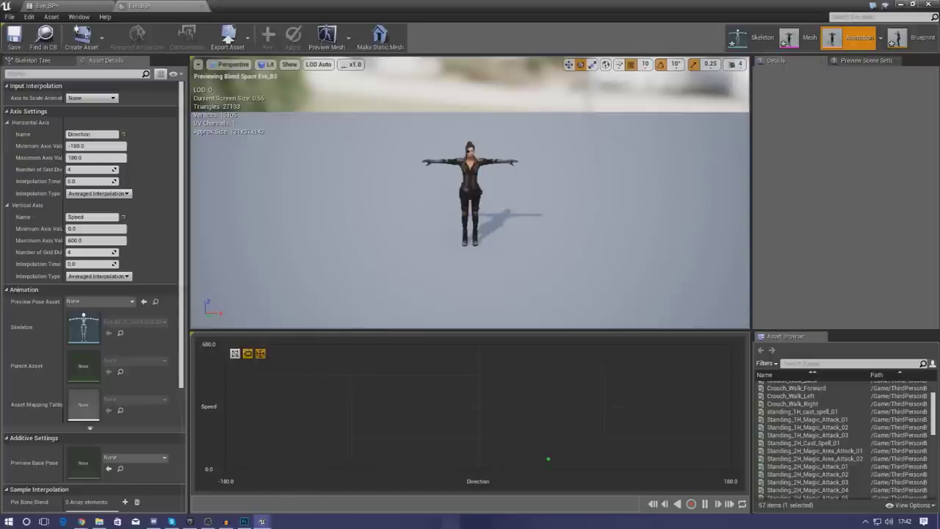
scroll(836, 424, down, 10)
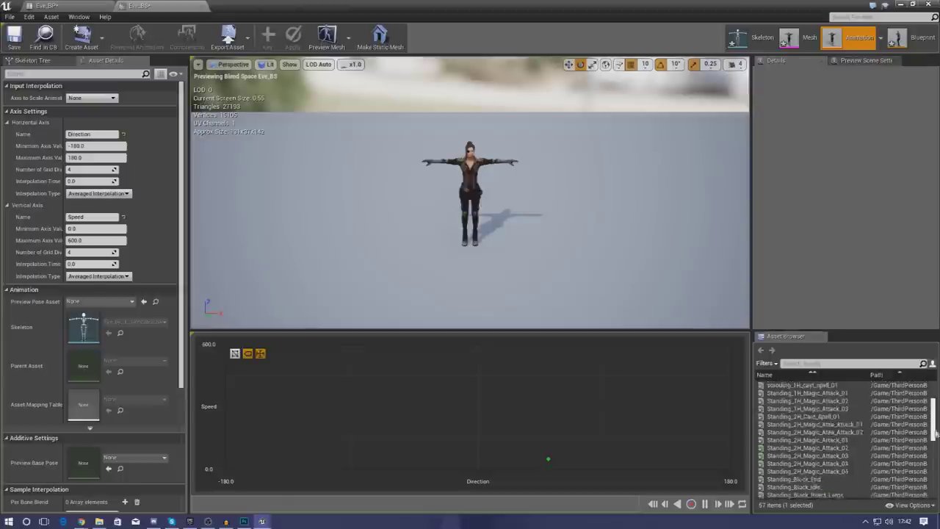
scroll(836, 439, down, 3)
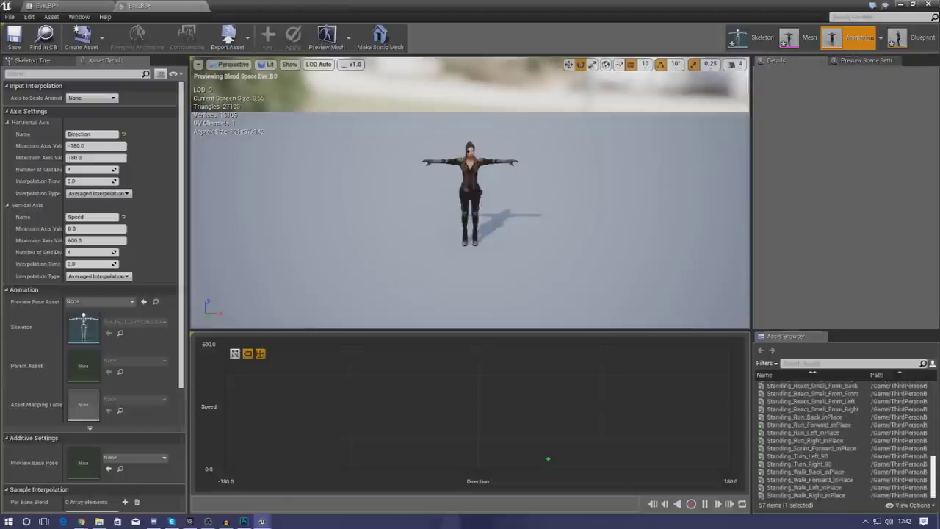
mouse_move(839, 482)
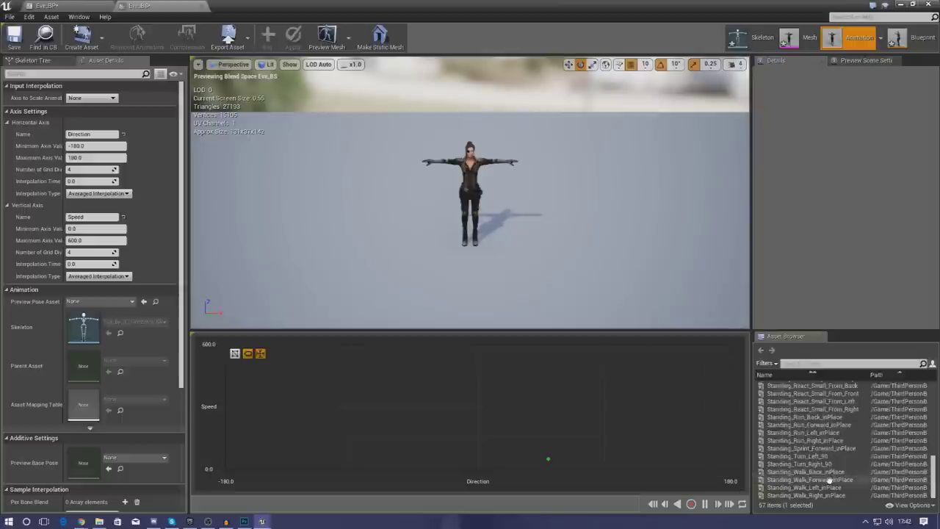
drag(808, 480, 478, 408)
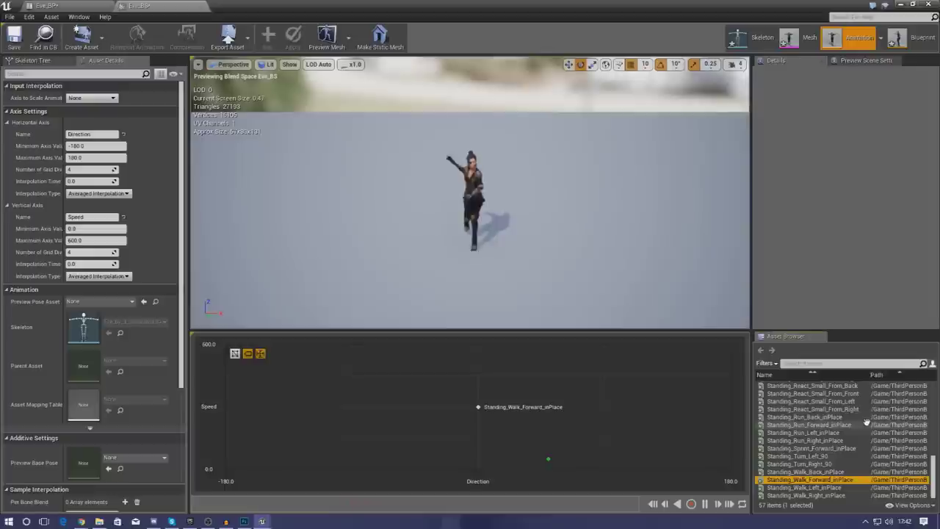
drag(862, 425, 479, 352)
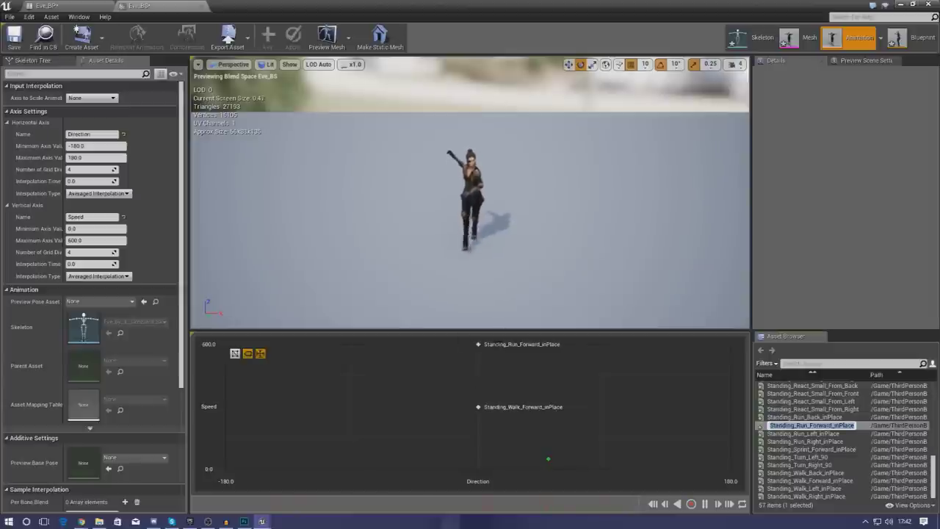
mouse_move(479, 344)
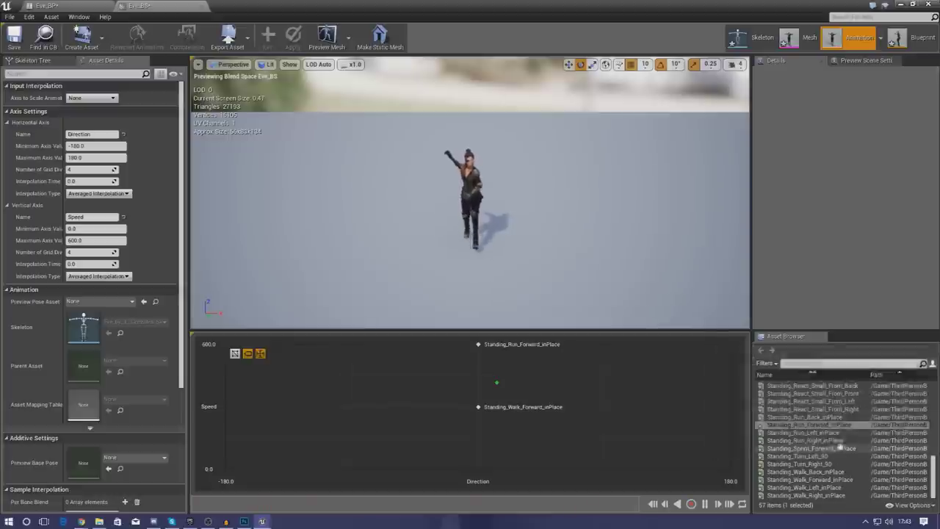
Place Standing_Run_Back_inPlace at Speed 600 and Standing_Walk_Back_inPlace at mid Speed, each at both Direction -180 and 180.
scroll(852, 427, up, 2)
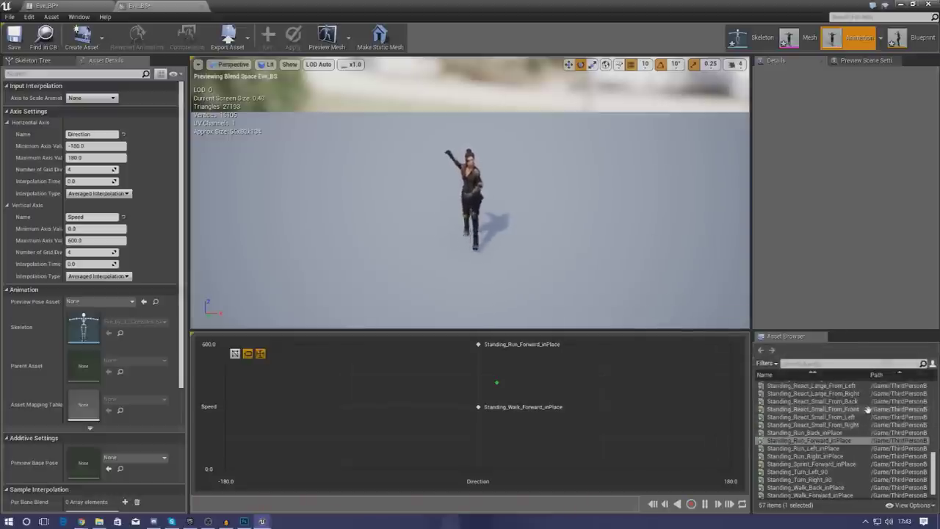
mouse_move(830, 433)
drag(828, 433, 226, 344)
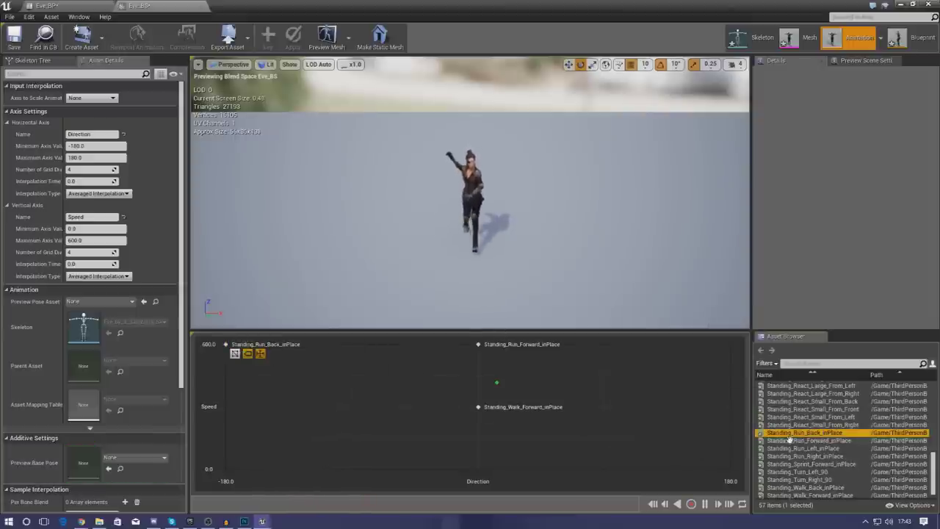
drag(806, 433, 732, 345)
click(870, 442)
scroll(874, 453, down, 1)
drag(816, 471, 723, 409)
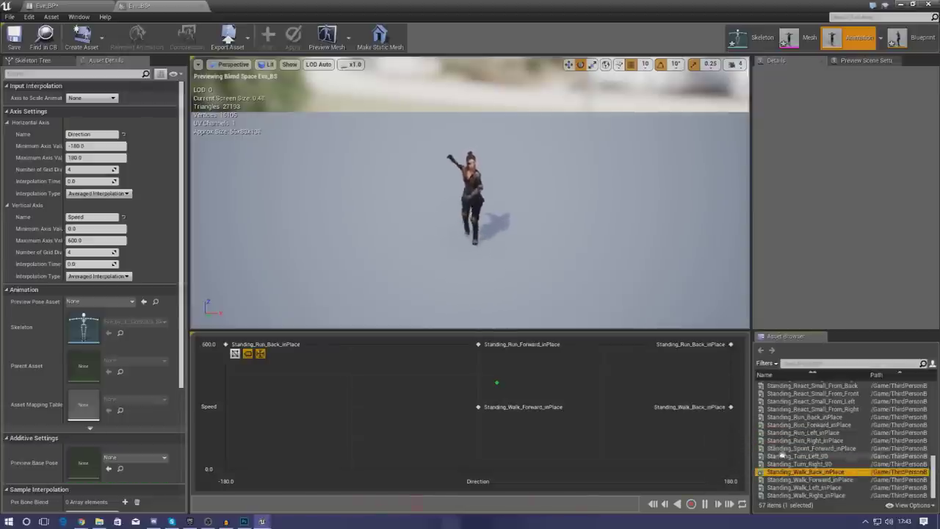
drag(808, 473, 245, 406)
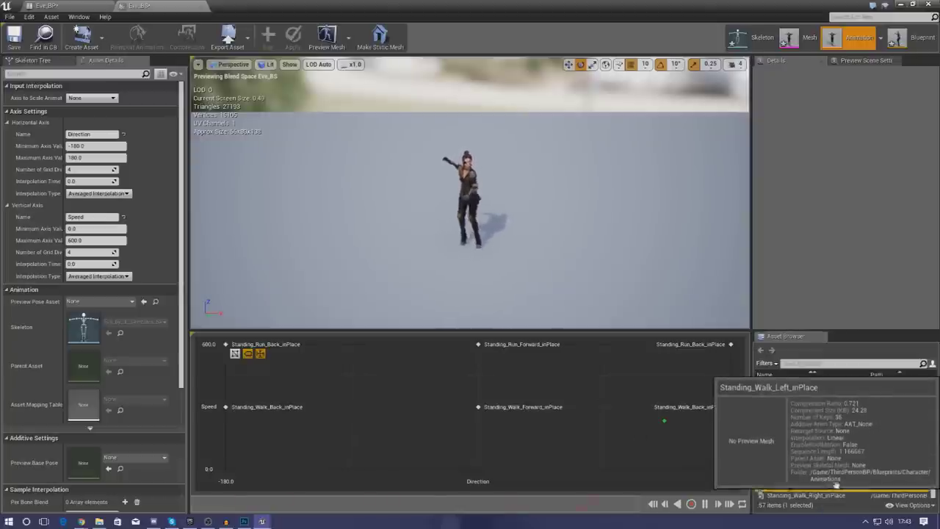
On the mid-Speed row, place Standing_Walk_Left_inPlace between the back and forward walks on the negative Direction side and Standing_Walk_Right_inPlace on the positive side.
click(809, 487)
drag(837, 488, 353, 406)
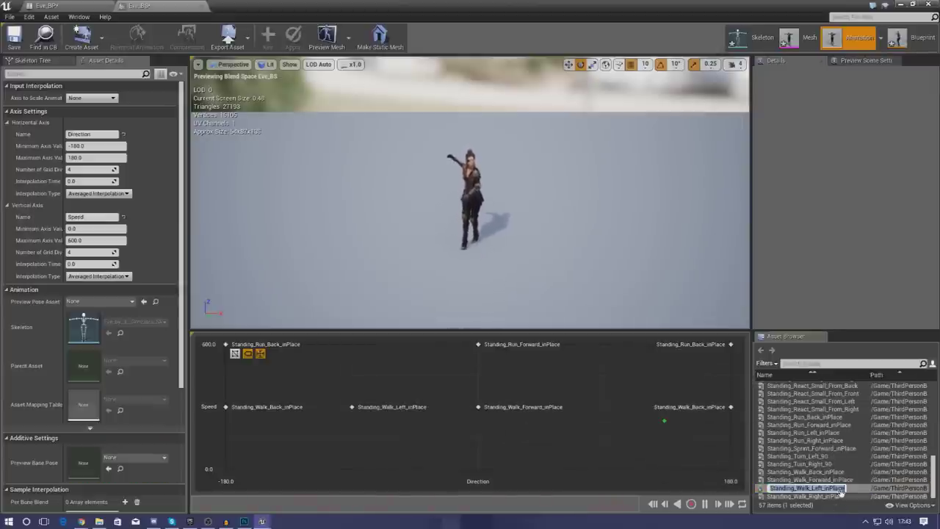
drag(841, 496, 607, 407)
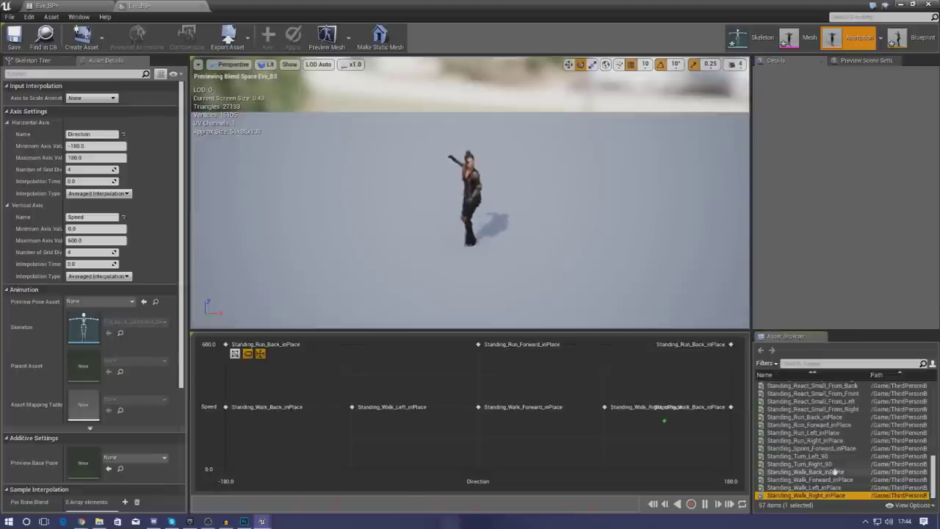
On the Speed 600 row, place Standing_Run_Left_inPlace directly above the left walk sample and Standing_Run_Right_inPlace above the right walk sample.
scroll(834, 463, up, 3)
scroll(788, 394, up, 4)
scroll(827, 423, down, 6)
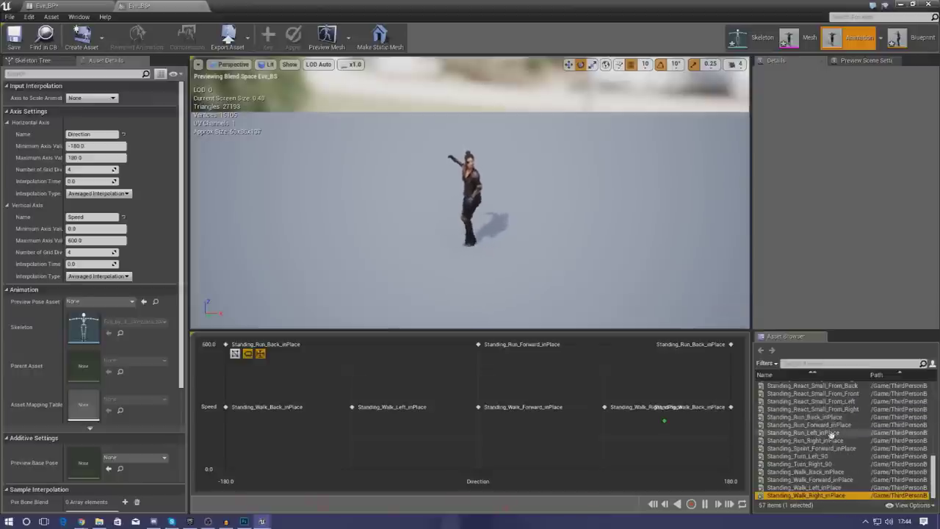
drag(832, 434, 346, 345)
drag(805, 440, 599, 345)
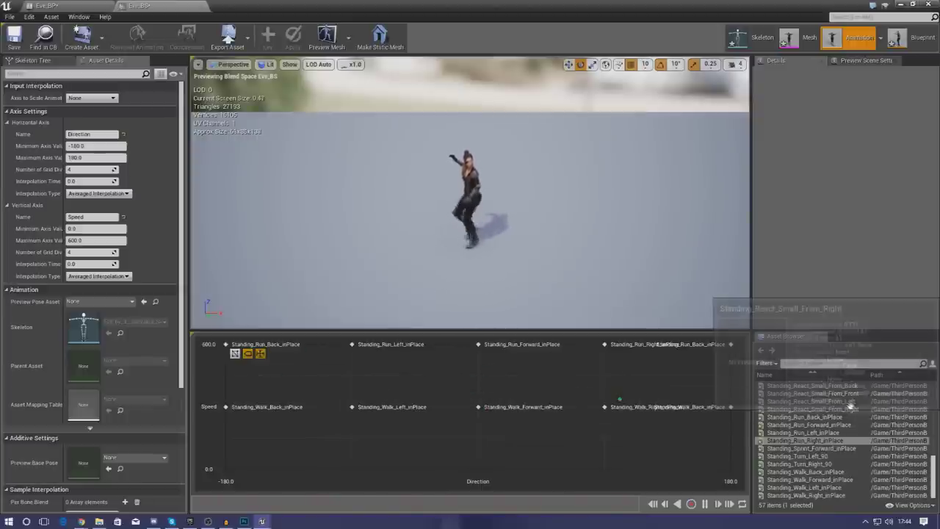
Place standing_idle at all five Direction grid points along Speed 0, and save and close the Eve_BS blend space.
click(934, 469)
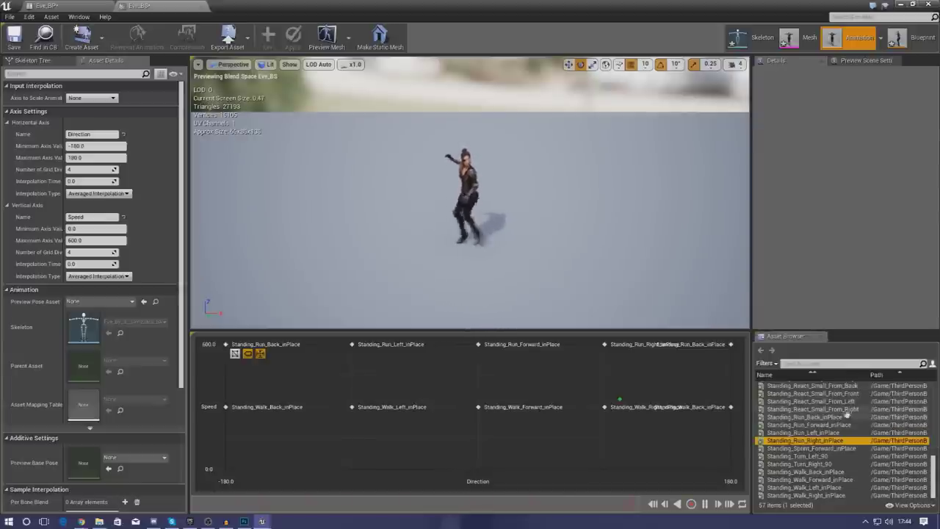
scroll(820, 424, up, 3)
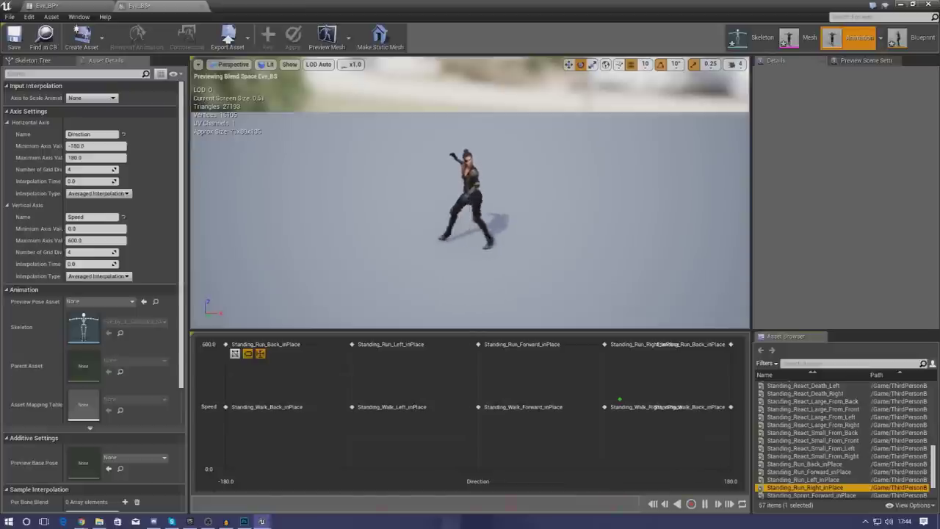
scroll(800, 446, up, 5)
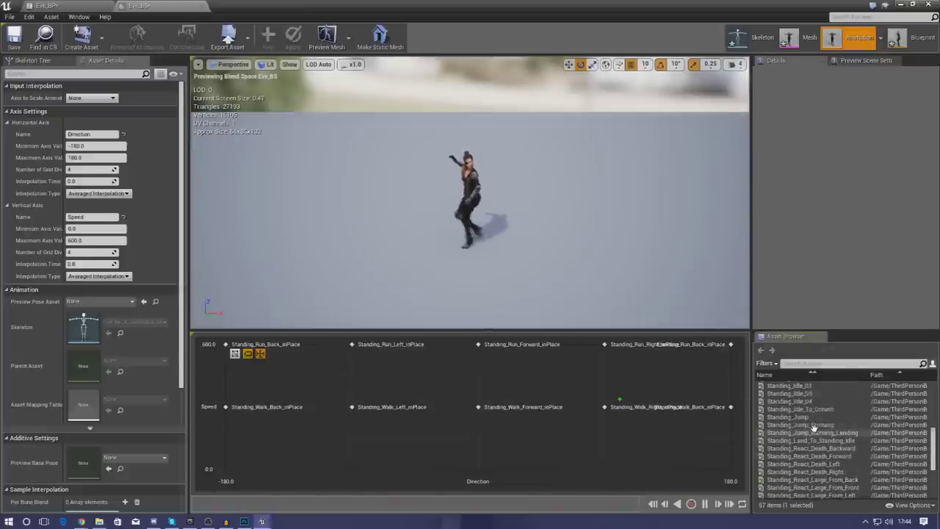
scroll(809, 385, up, 3)
drag(783, 424, 479, 467)
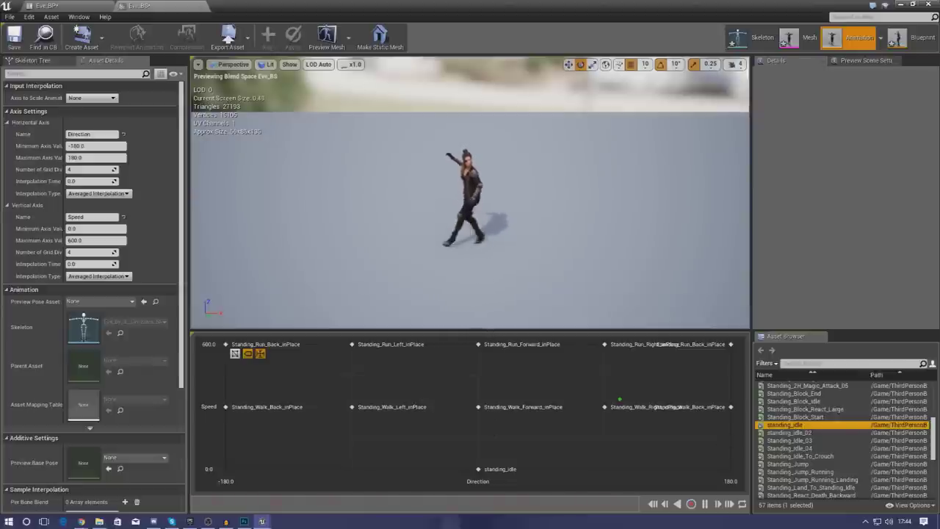
drag(782, 425, 709, 469)
drag(782, 424, 605, 469)
drag(770, 423, 353, 469)
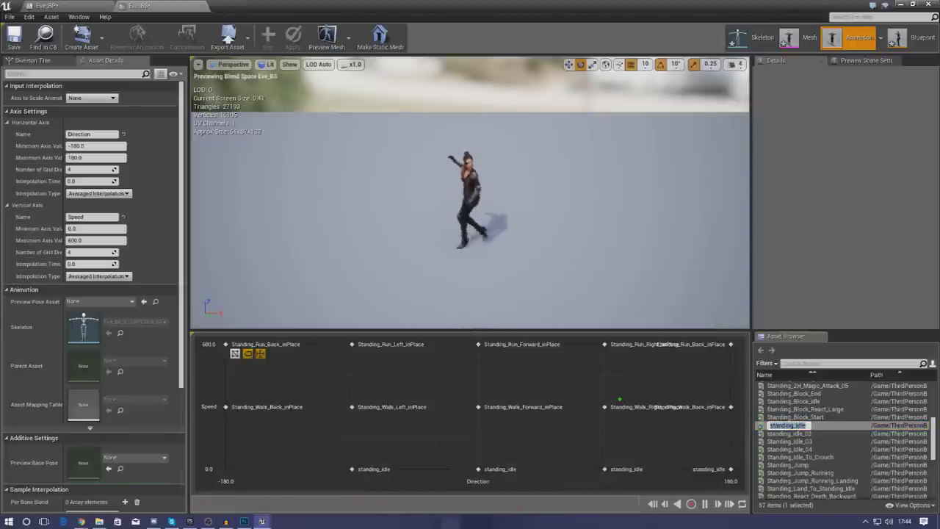
drag(783, 424, 227, 469)
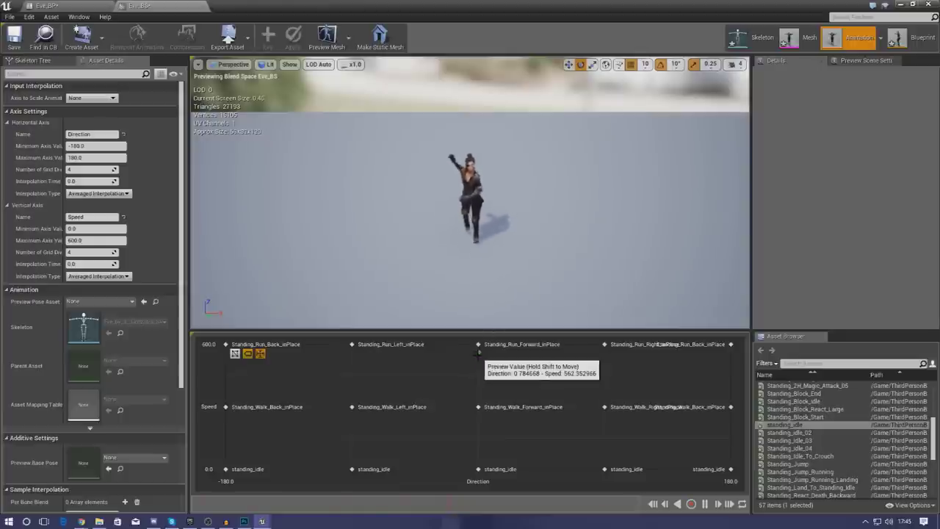
click(14, 37)
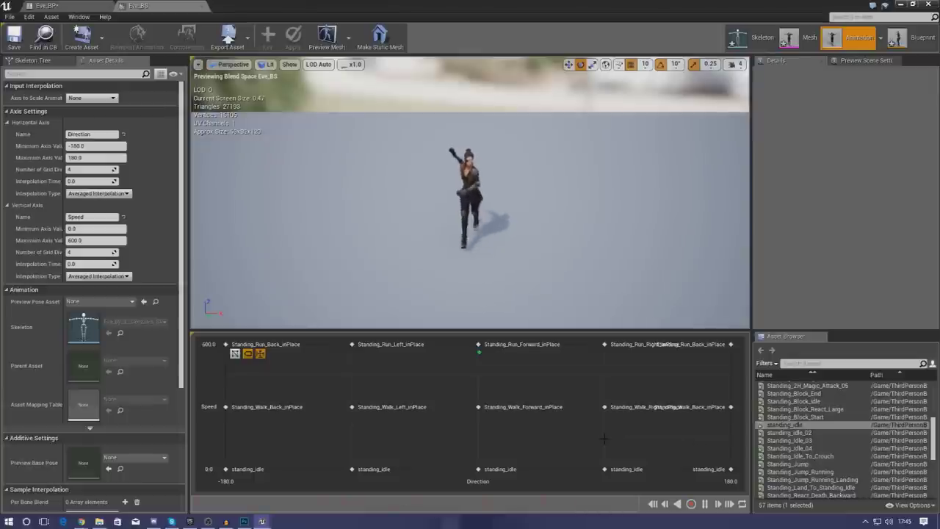
click(204, 6)
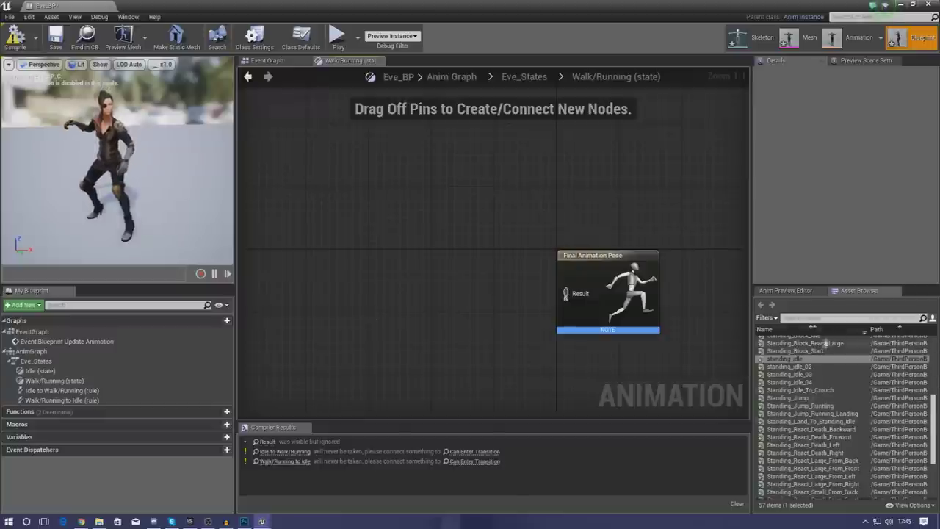
Add the Eve_BS blend space to the Walk/Running state graph, connect its pose output to the Final Animation Pose result, and compile.
scroll(833, 375, up, 2)
scroll(833, 375, up, 5)
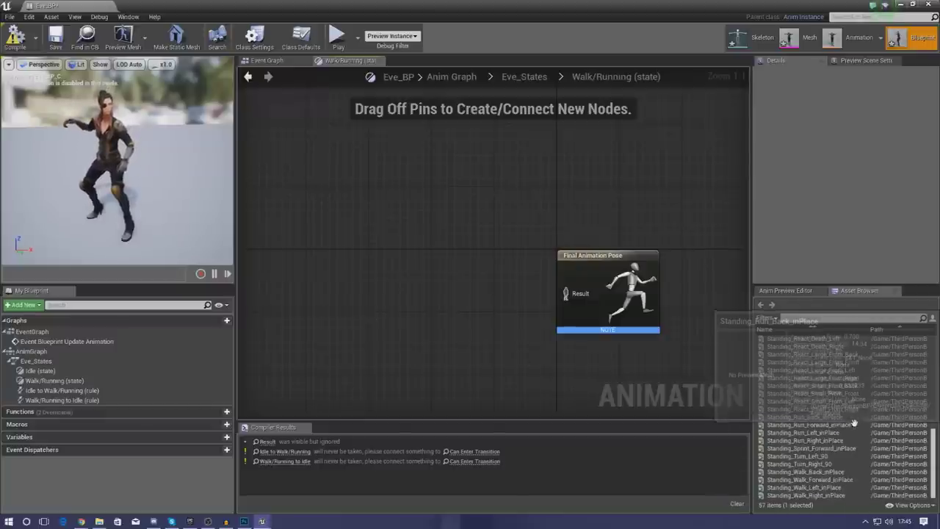
drag(777, 339, 388, 302)
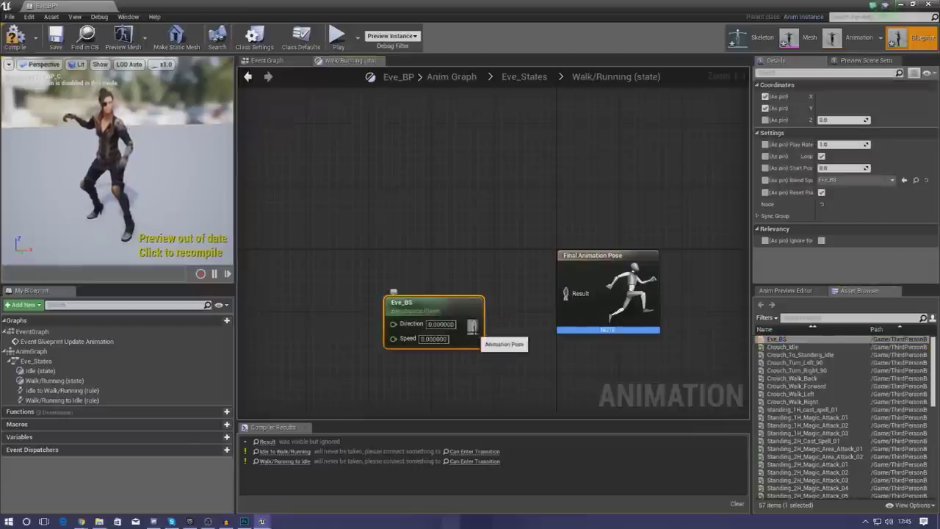
drag(527, 318, 565, 293)
drag(402, 303, 396, 272)
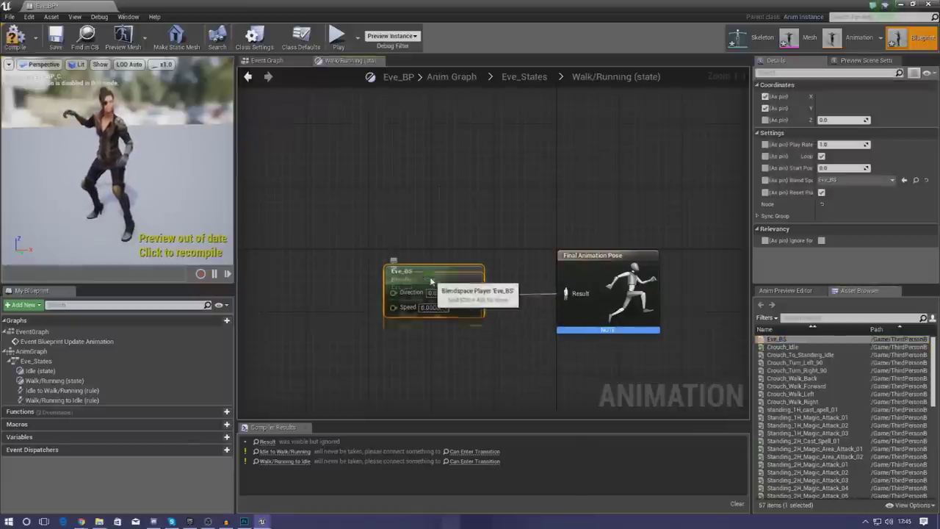
click(406, 221)
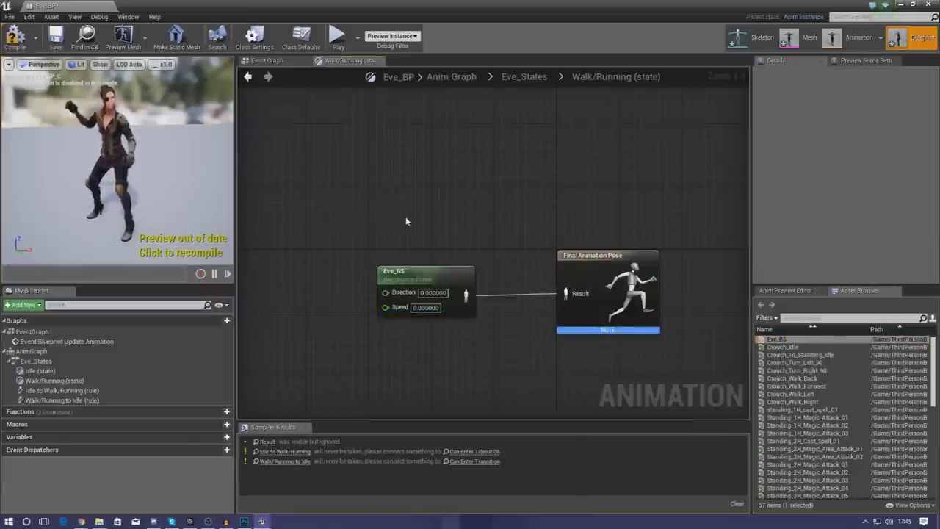
click(14, 40)
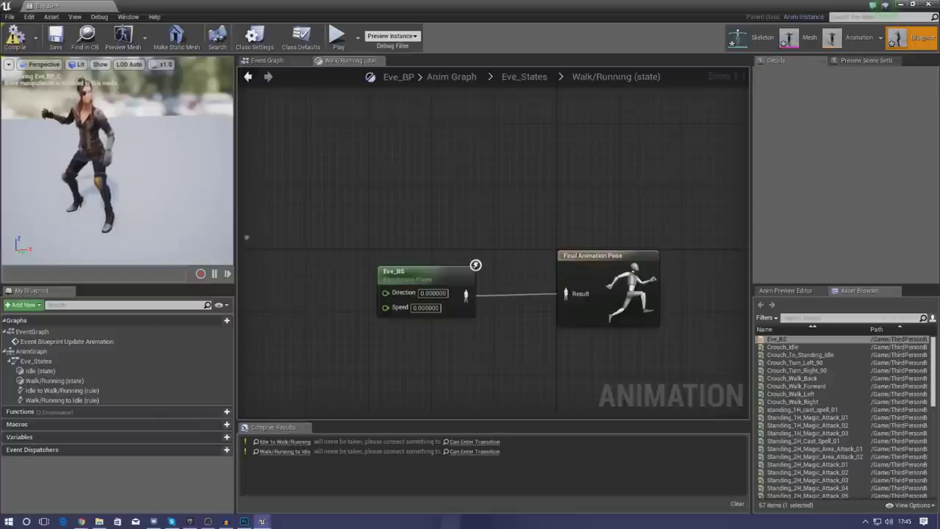
right_drag(328, 258, 368, 266)
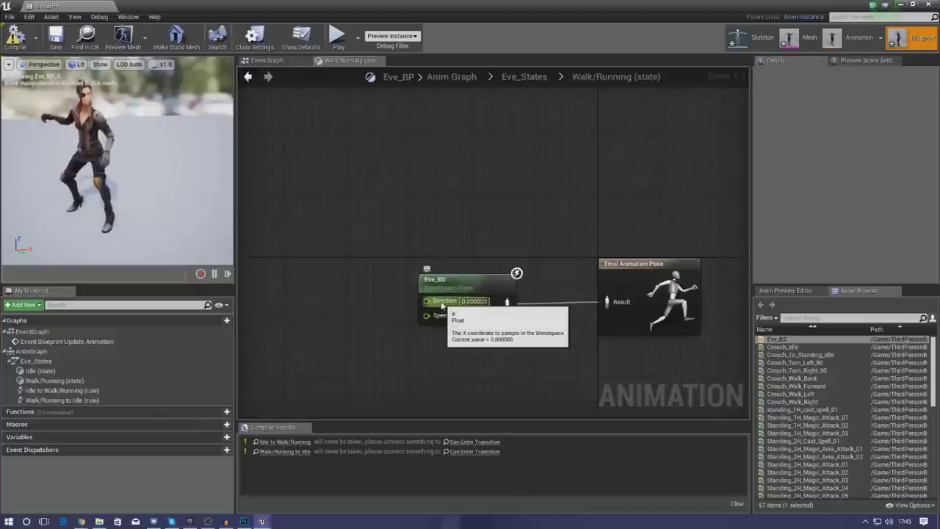